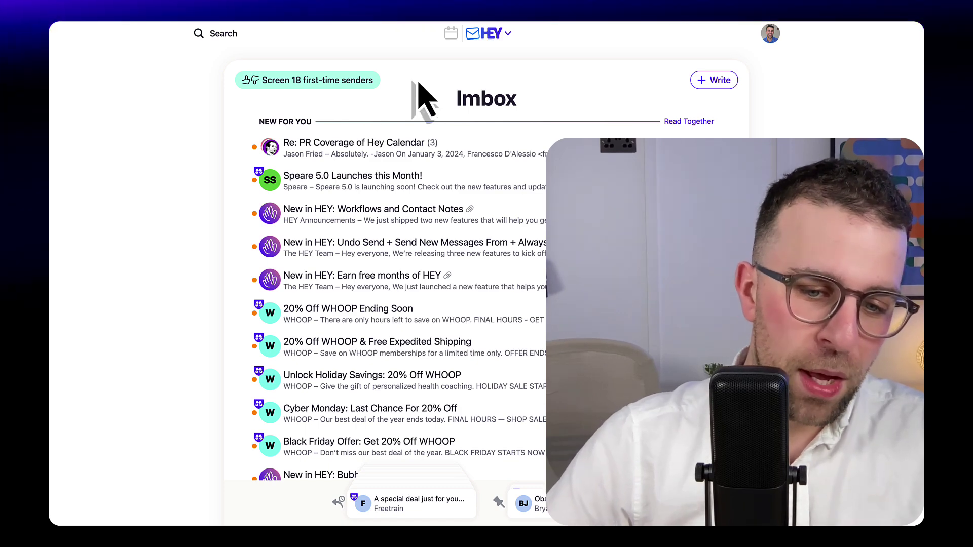
Step: Go from HEY Email into HEY Calendar, landing on Friday, January 5, 2024's day view
click(451, 33)
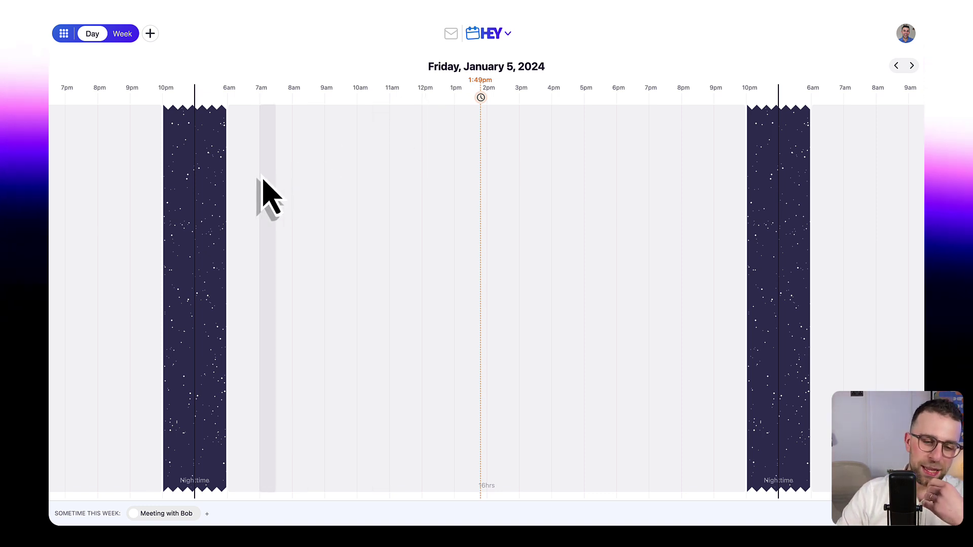
Step: Move the timeline back to Thursday, January 4, expand its nighttime band, and discard an early-morning draft
scroll(263, 180, right, 10)
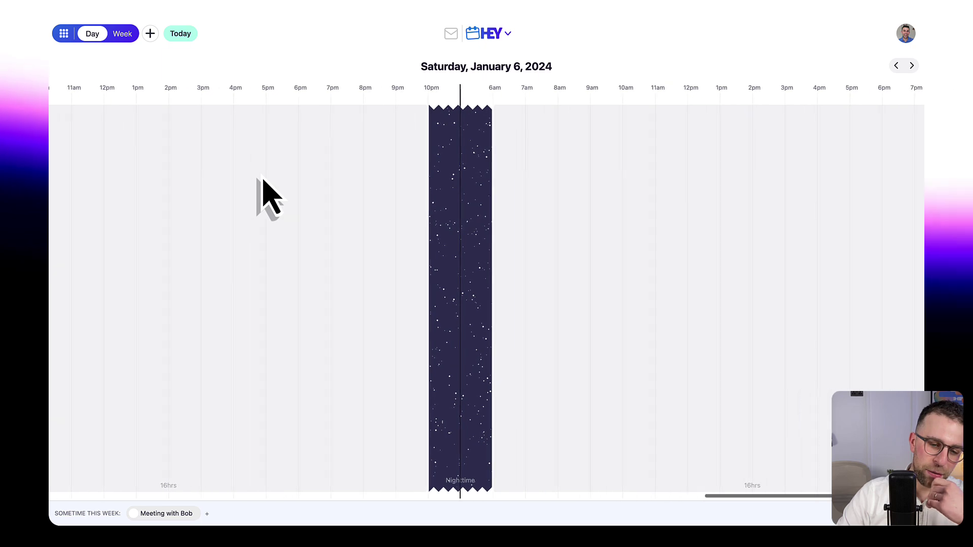
scroll(263, 180, right, 5)
scroll(262, 180, left, 15)
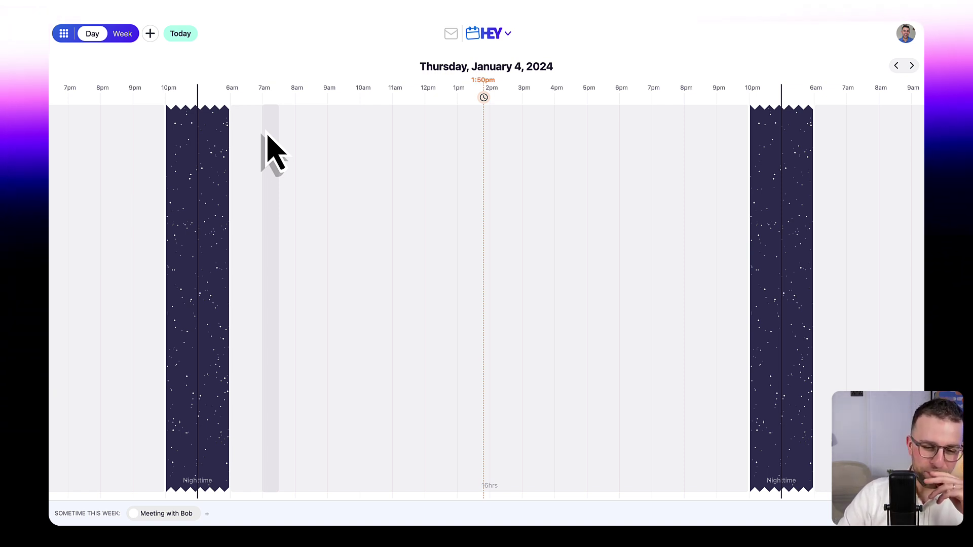
click(218, 177)
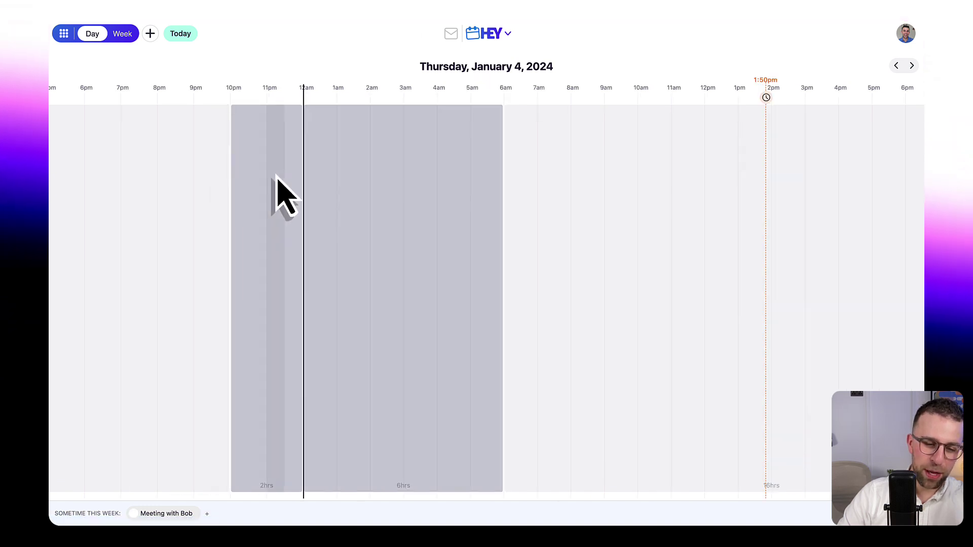
scroll(358, 192, right, 5)
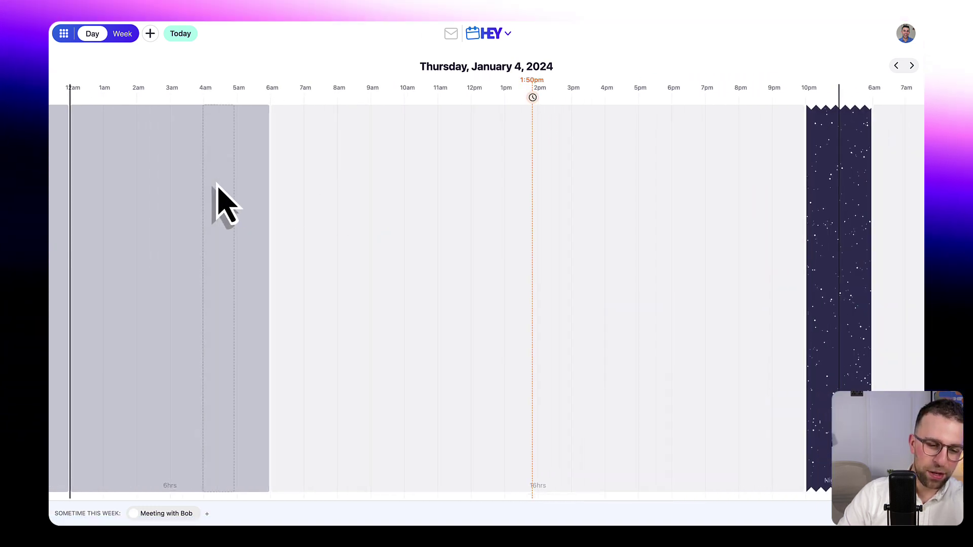
click(217, 191)
key(Escape)
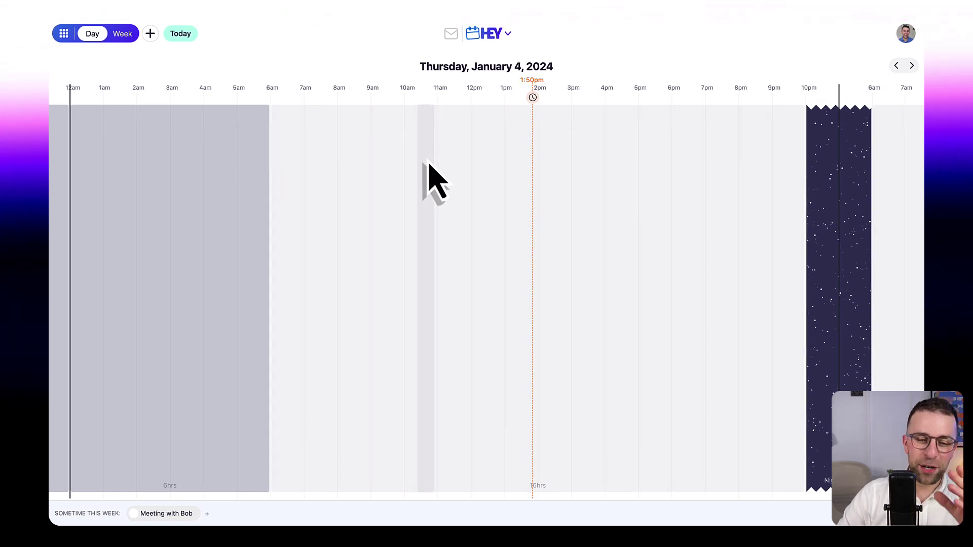
scroll(547, 206, right, 3)
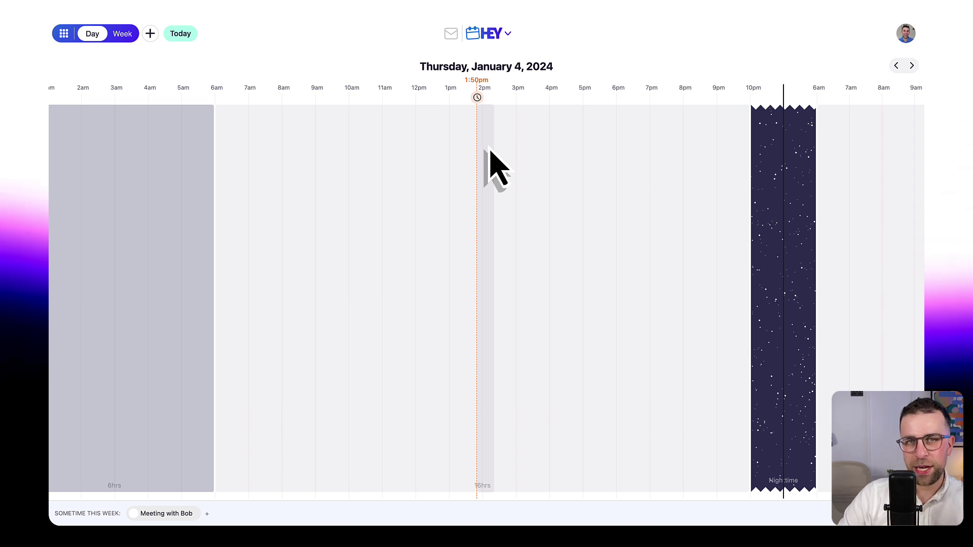
Step: Browse the General calendar's settings from the HEY menu, then go back to Friday's day view
click(505, 155)
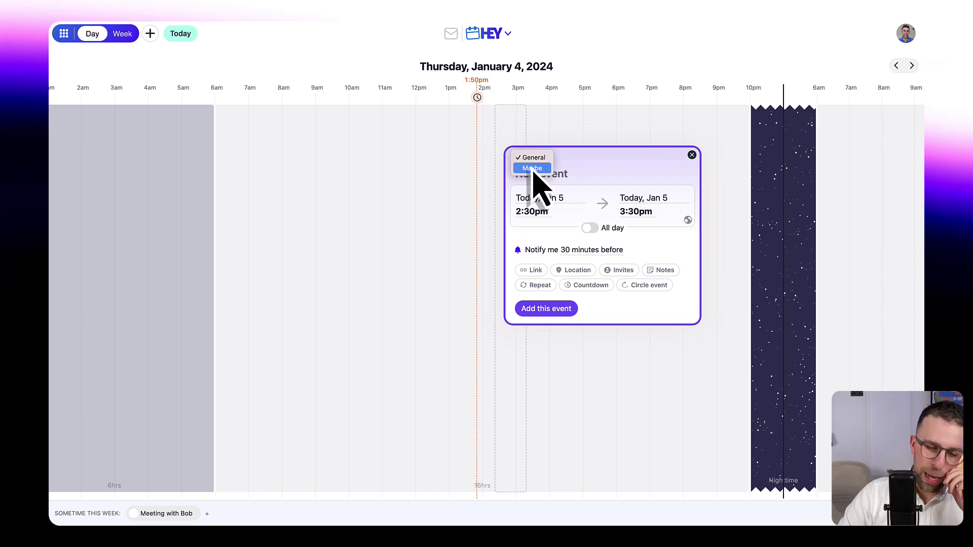
click(508, 34)
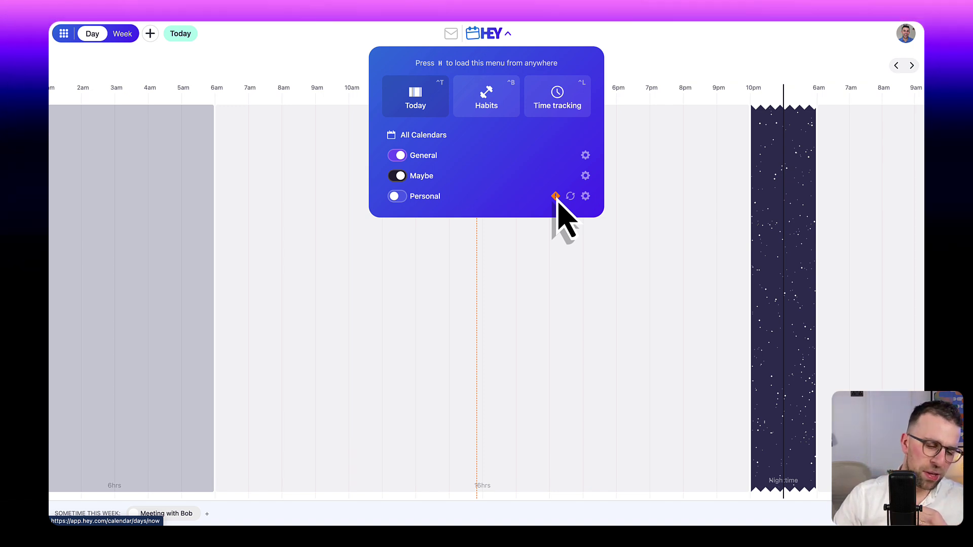
click(585, 155)
scroll(469, 244, down, 2)
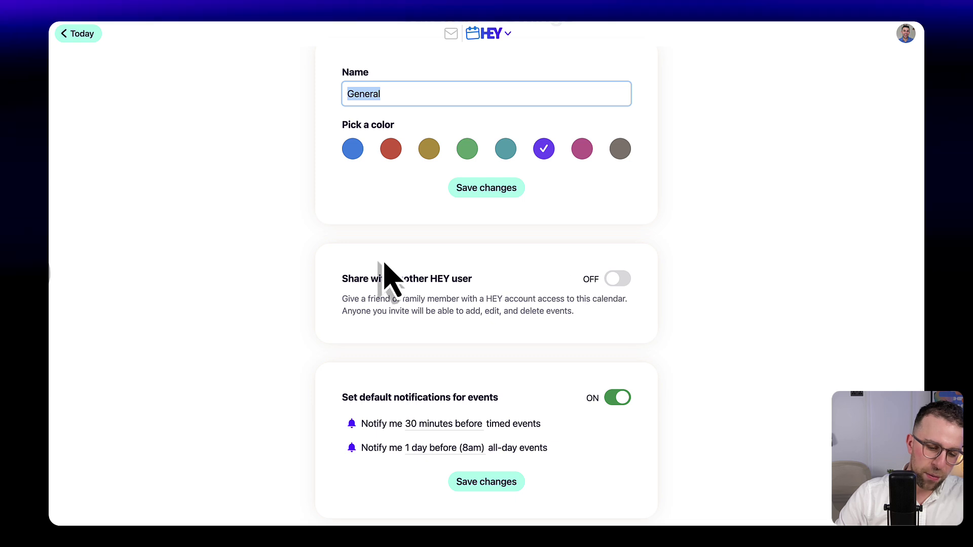
key(super+bracketleft)
Step: Create a 2–3pm 'Holiday' event on Thursday, January 11 with a countdown
scroll(406, 174, right, 2)
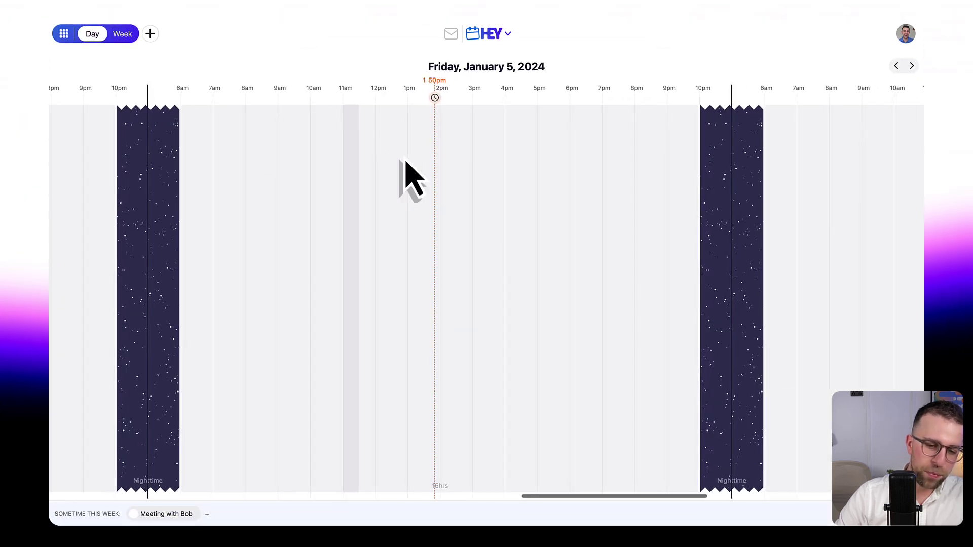
click(438, 187)
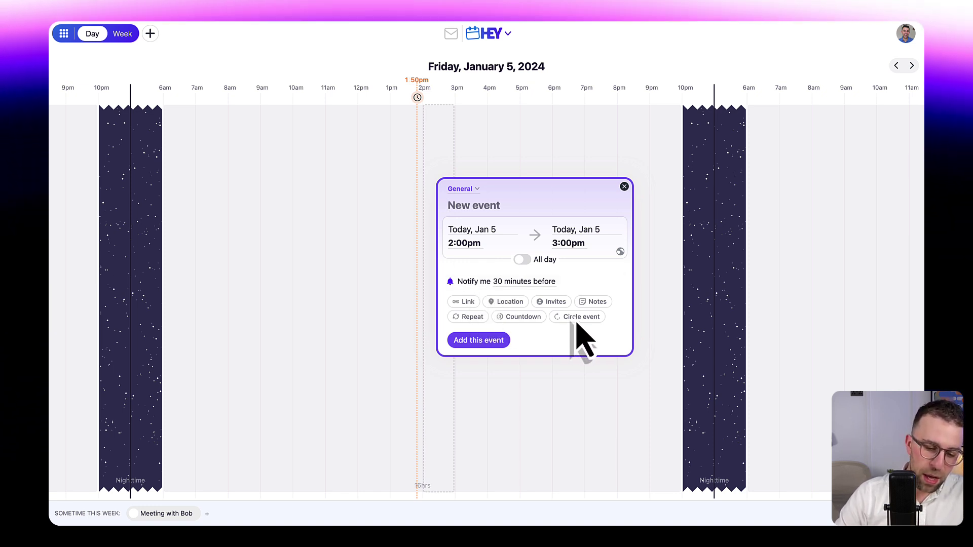
click(511, 318)
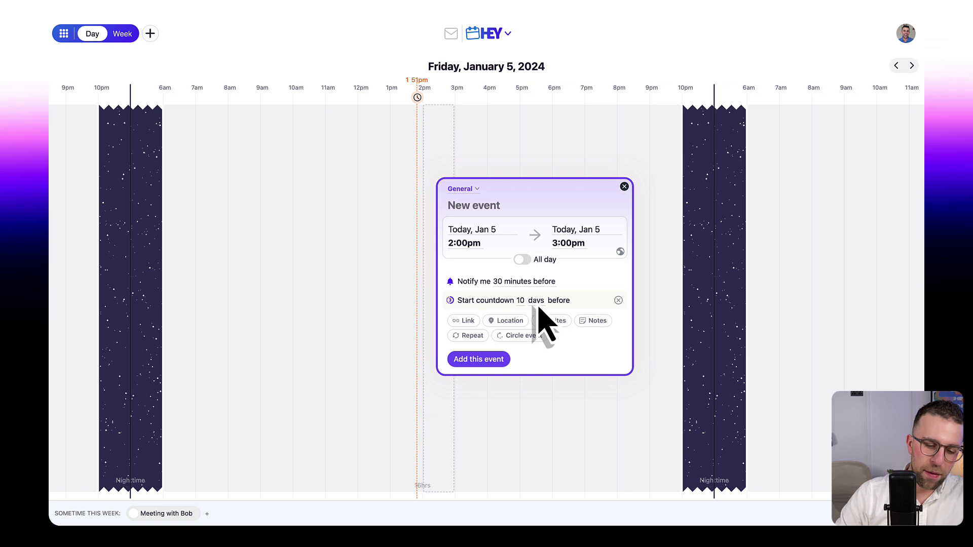
text(Holiday)
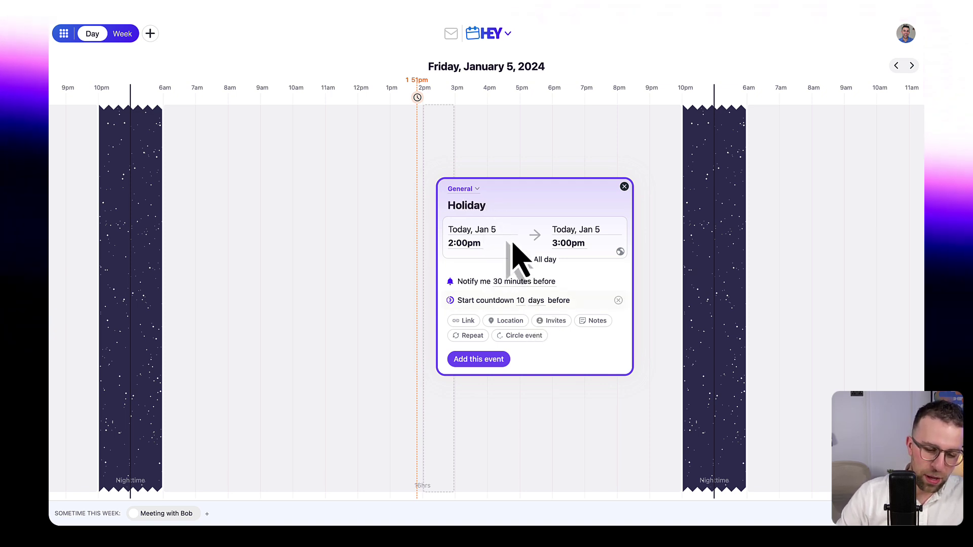
click(484, 231)
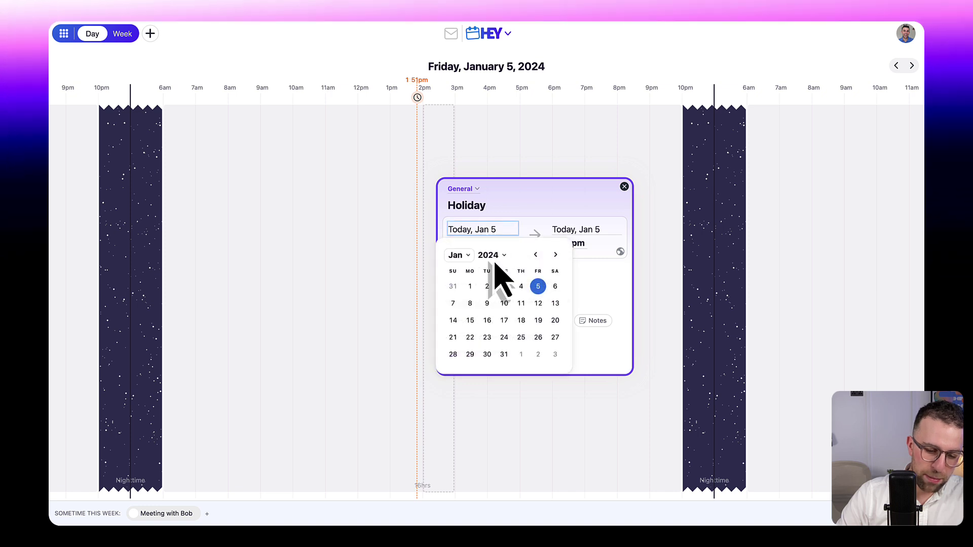
click(522, 302)
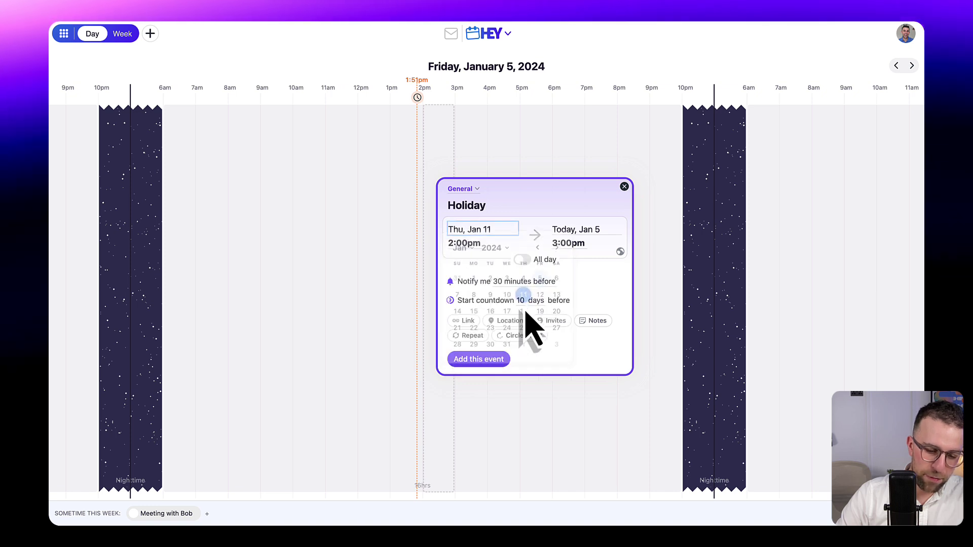
click(483, 361)
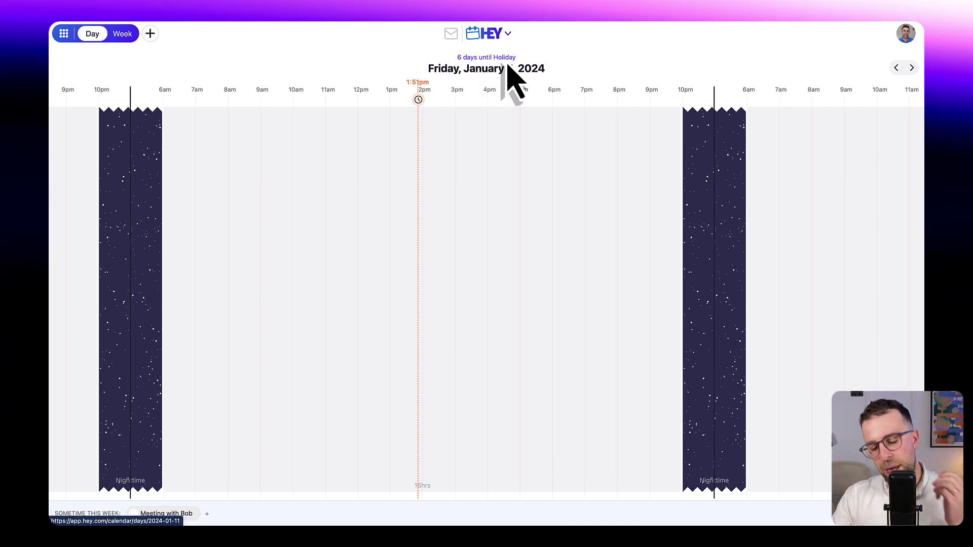
Step: Add a new 3–4pm event today marked as a circle event
click(473, 193)
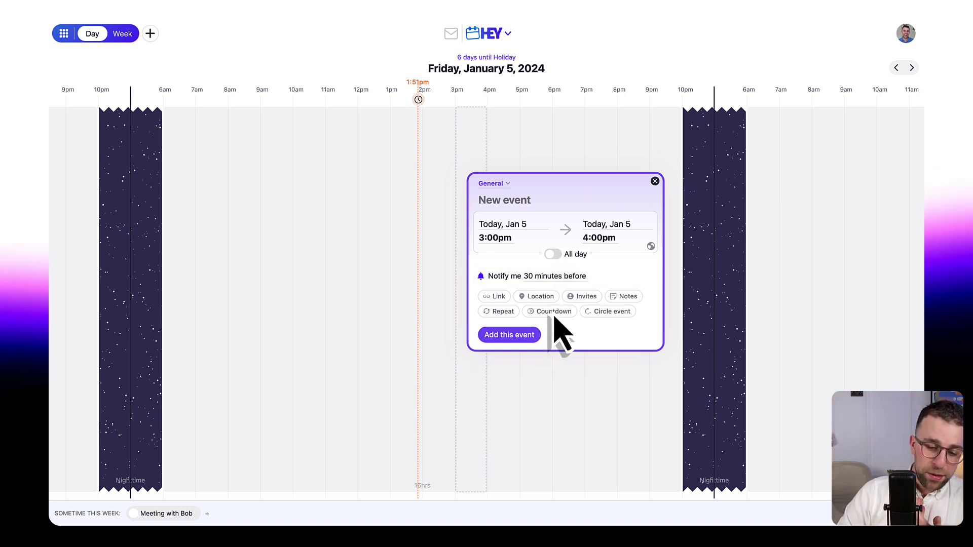
click(620, 296)
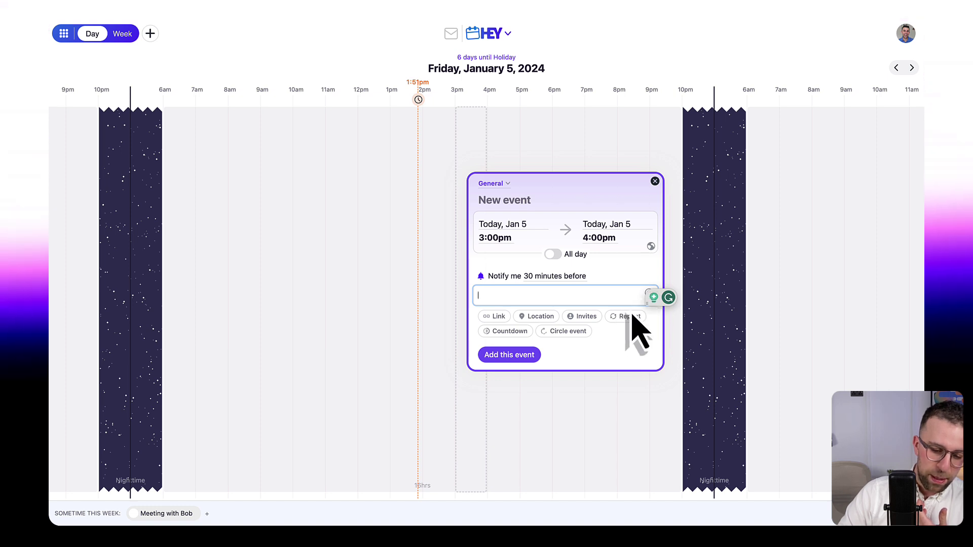
click(575, 332)
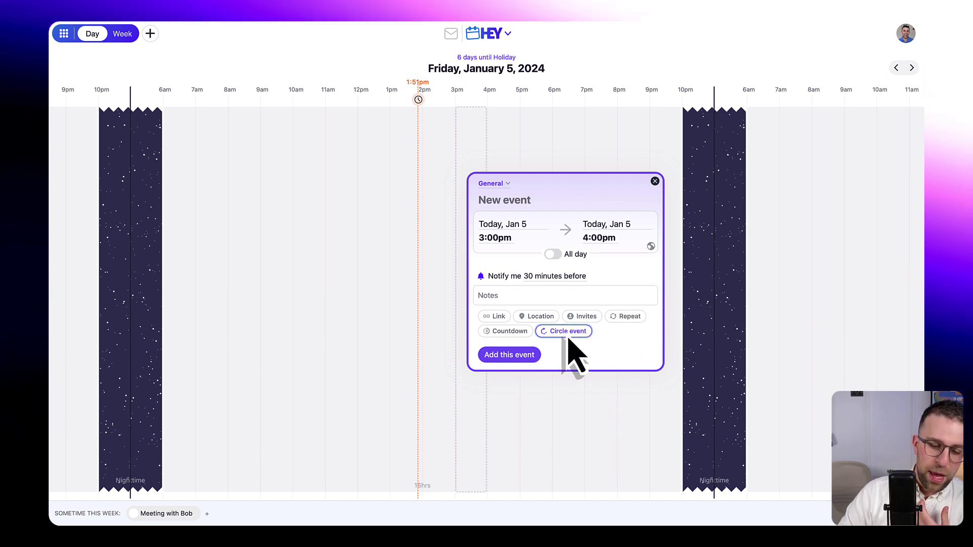
click(509, 354)
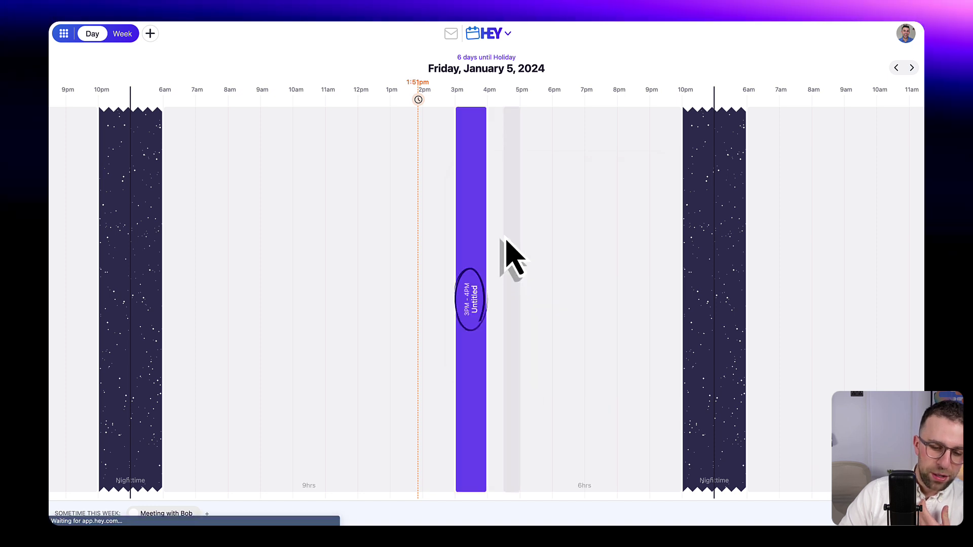
Step: Title it 'Review Hey Calendar' and book Meeting with Bob for 5:30–6:30pm today
click(477, 291)
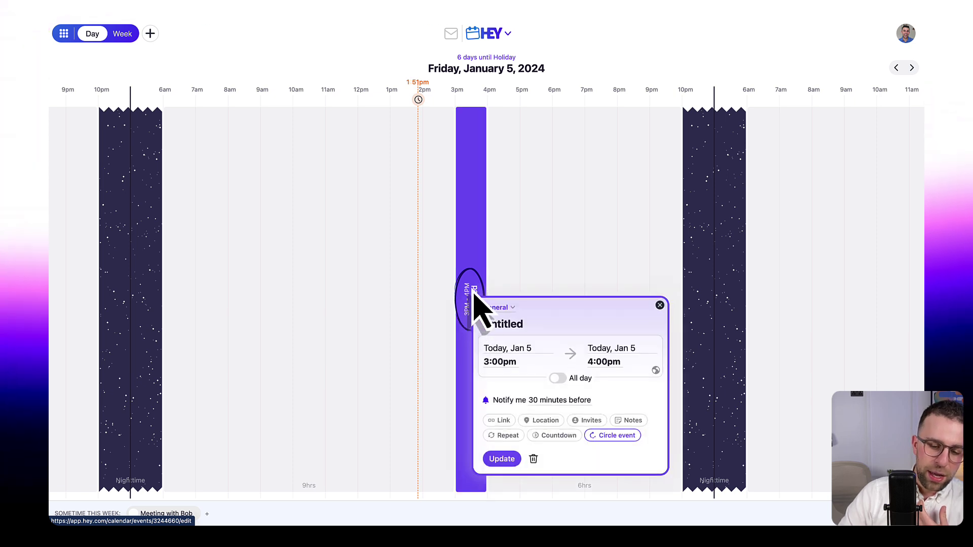
double_click(513, 330)
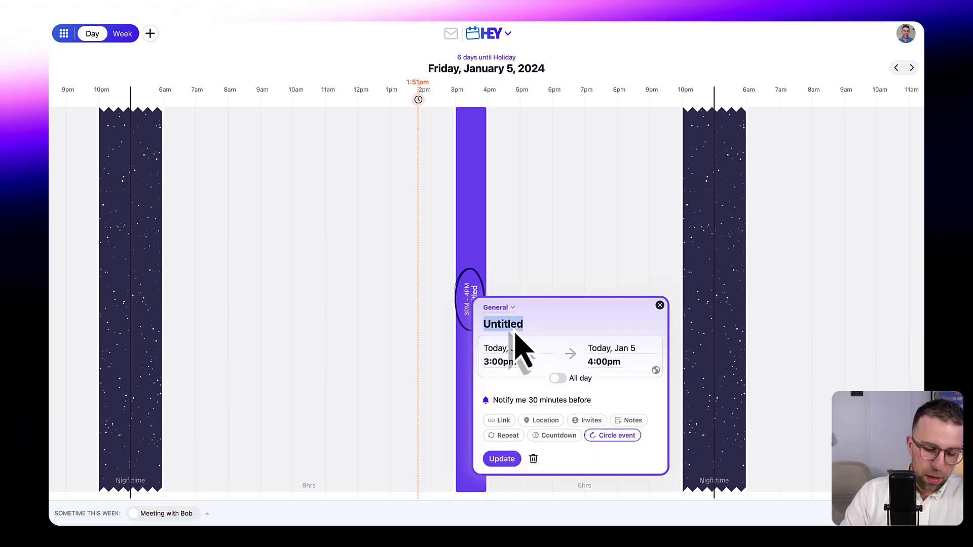
text(Review Hey Calendar)
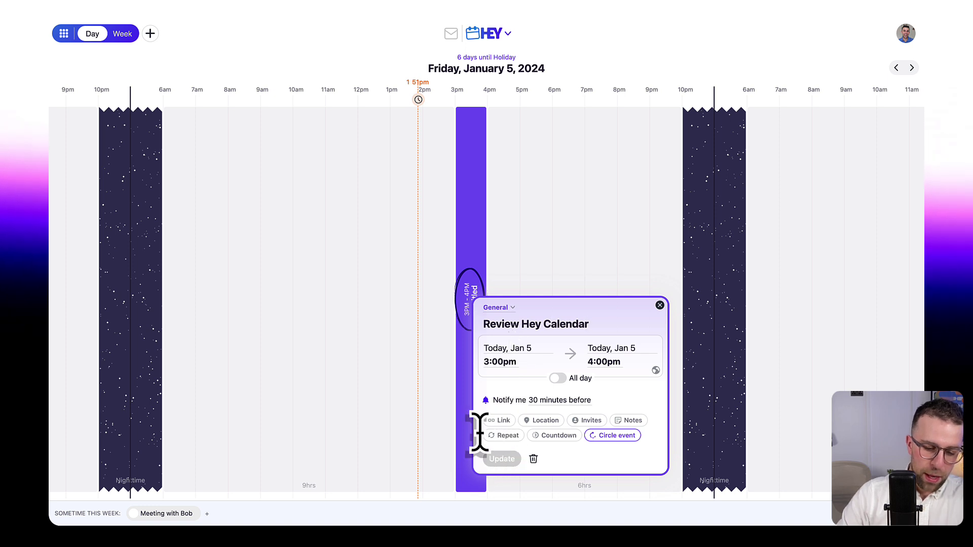
key(Return)
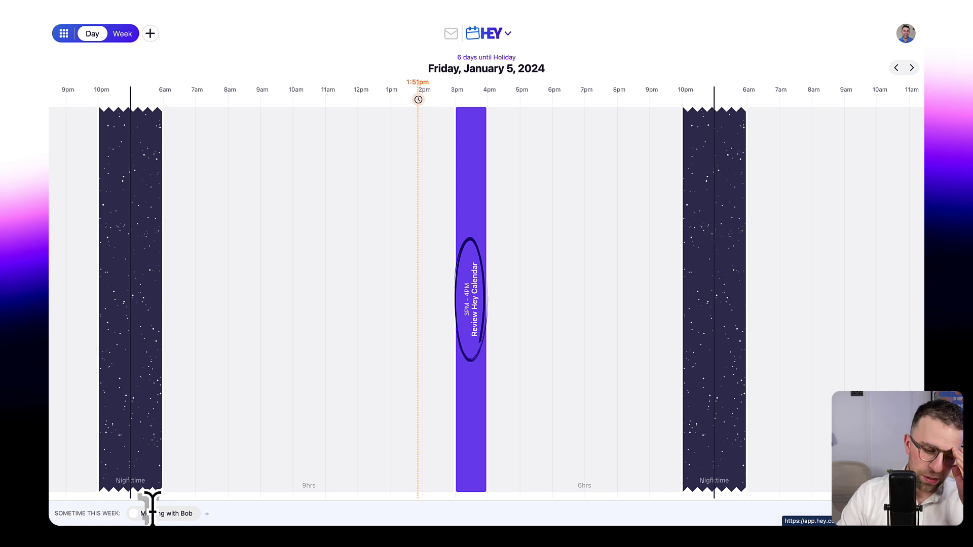
drag(398, 262, 550, 210)
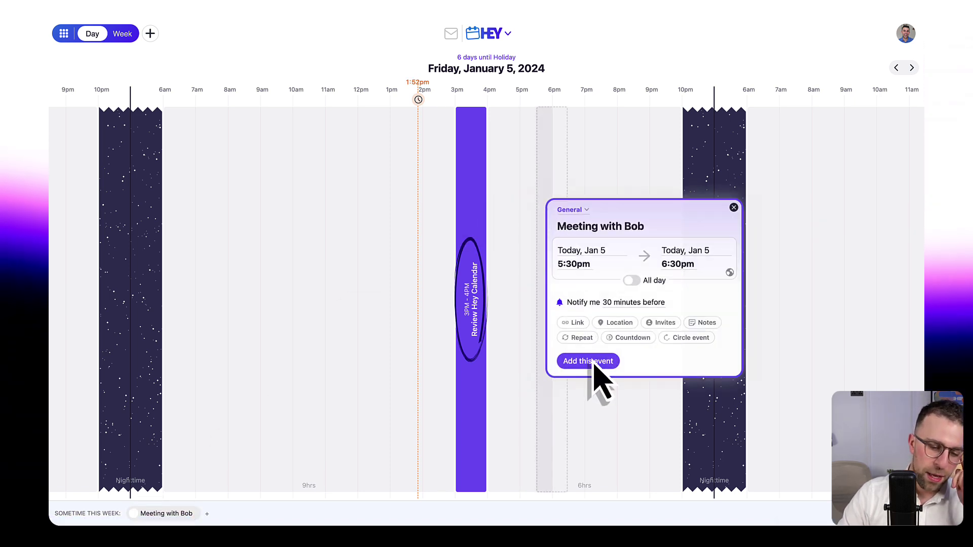
key(Return)
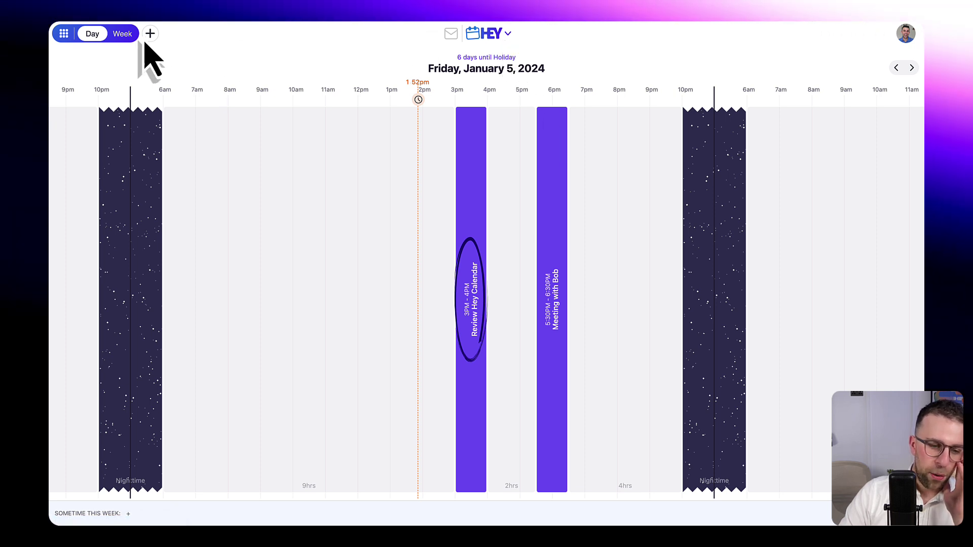
click(120, 34)
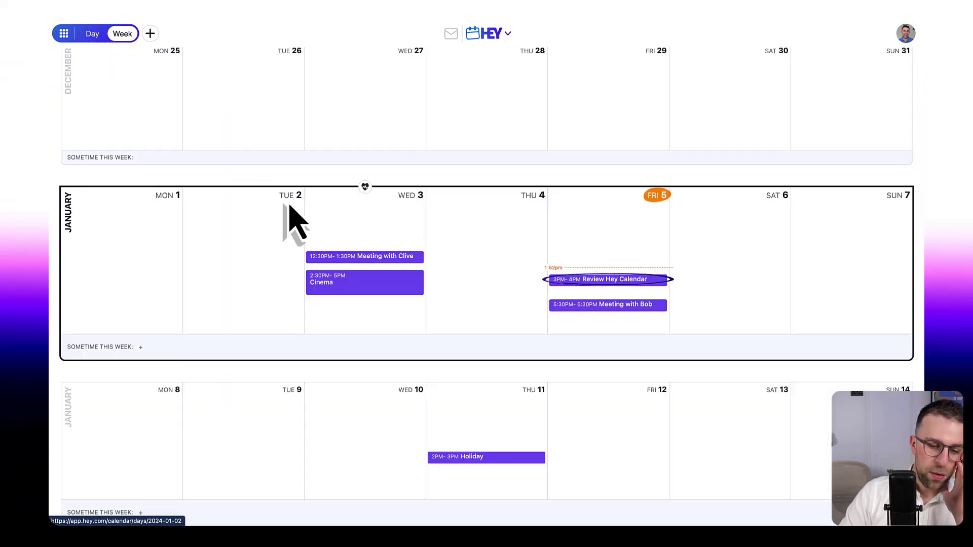
scroll(294, 220, down, 2)
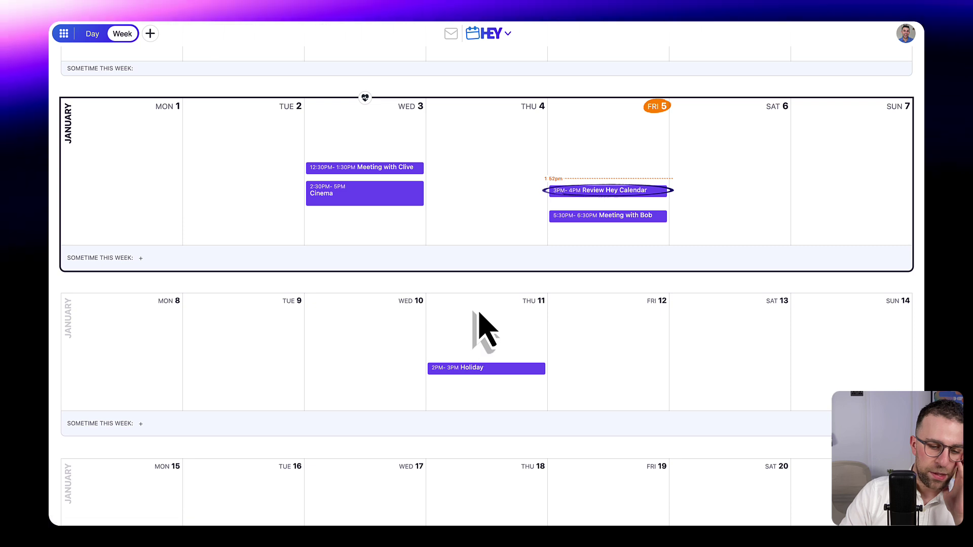
scroll(614, 192, up, 1)
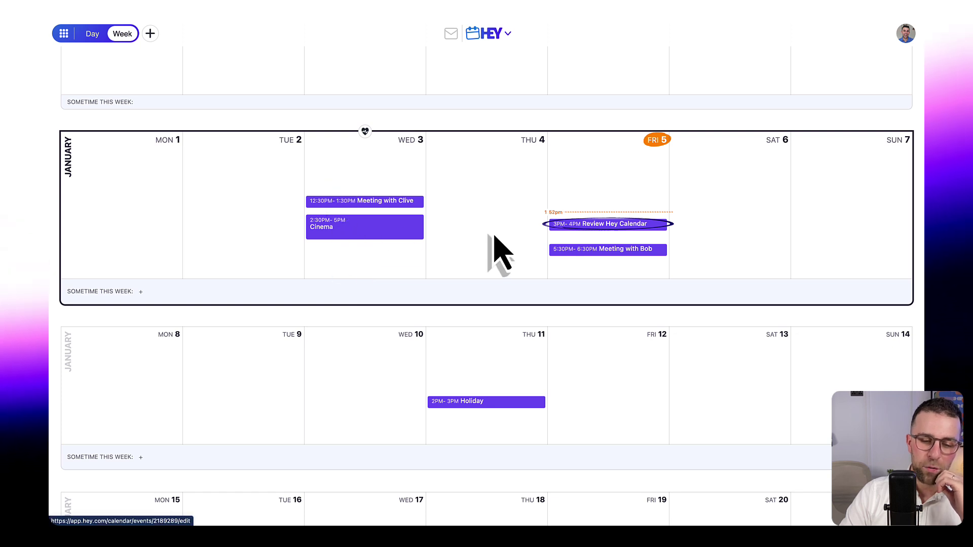
scroll(528, 271, down, 2)
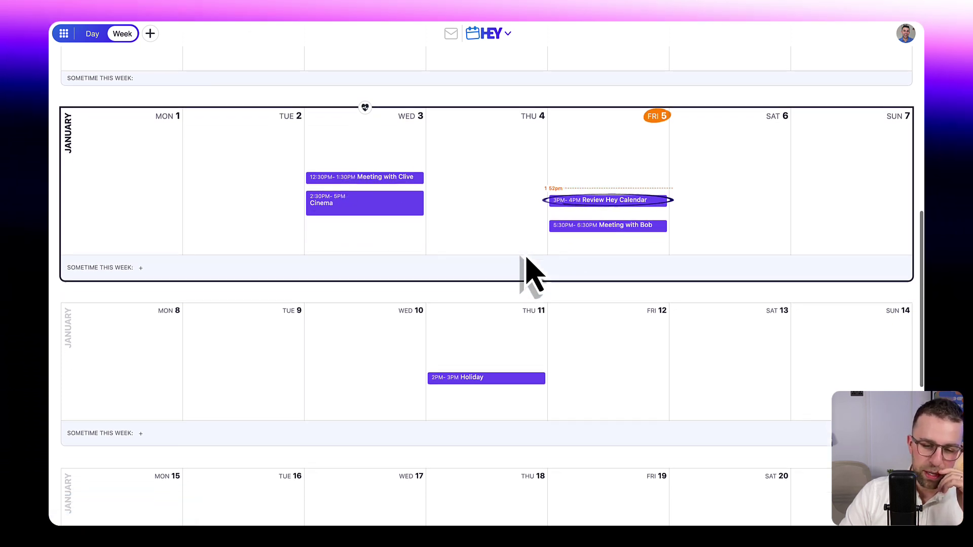
scroll(528, 271, up, 2)
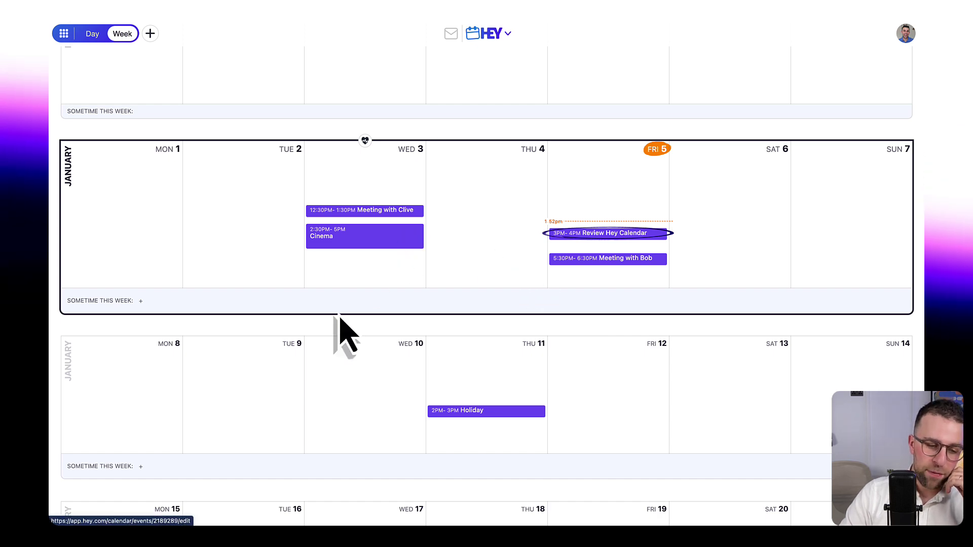
scroll(346, 334, down, 7)
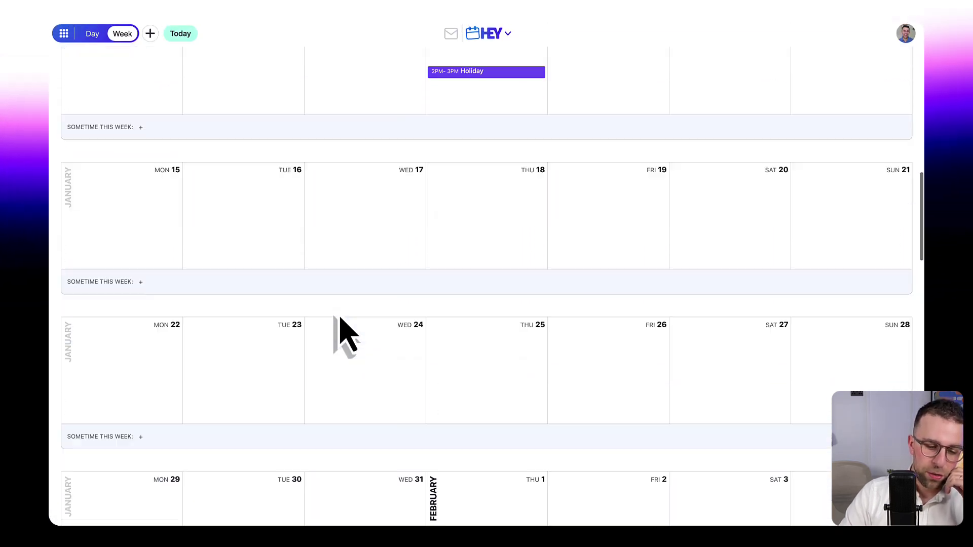
scroll(347, 335, up, 7)
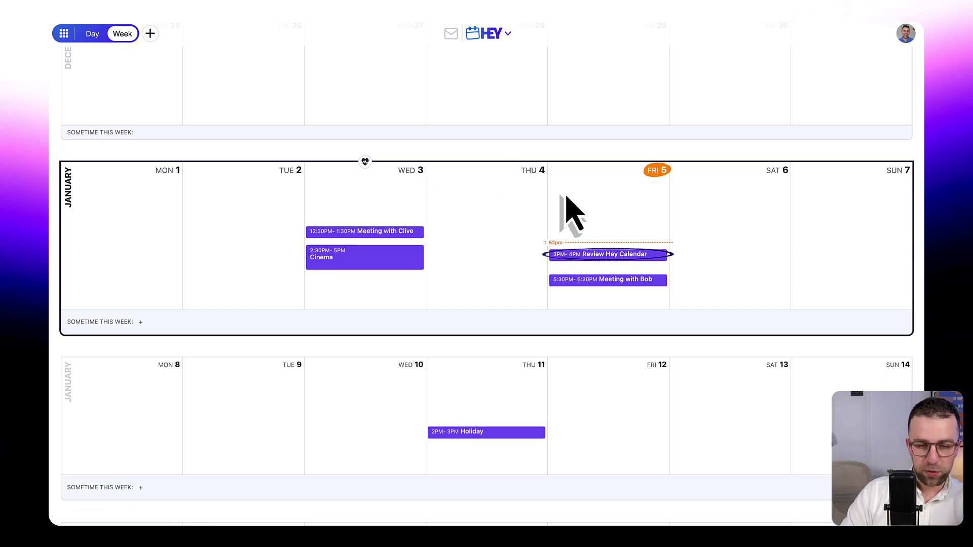
scroll(413, 228, down, 3)
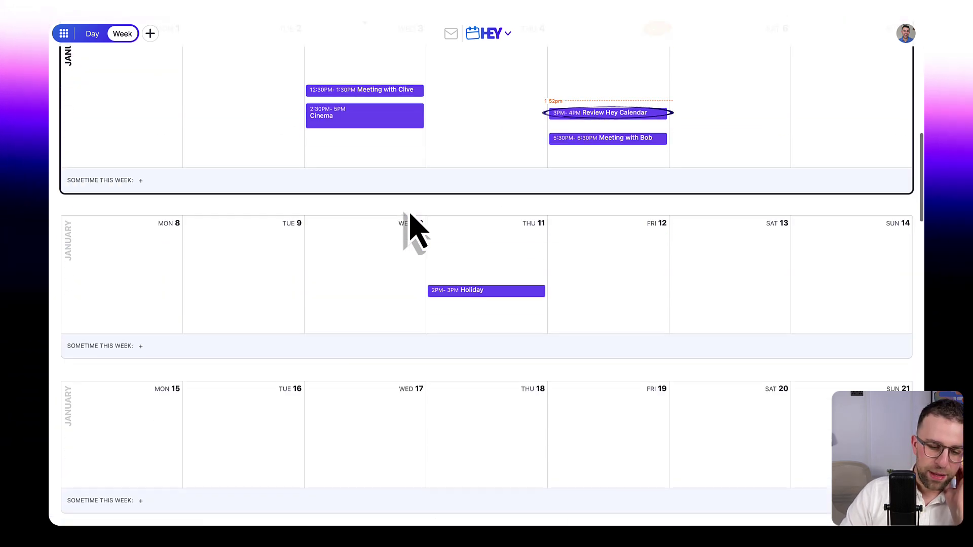
scroll(413, 228, up, 2)
scroll(413, 228, down, 1)
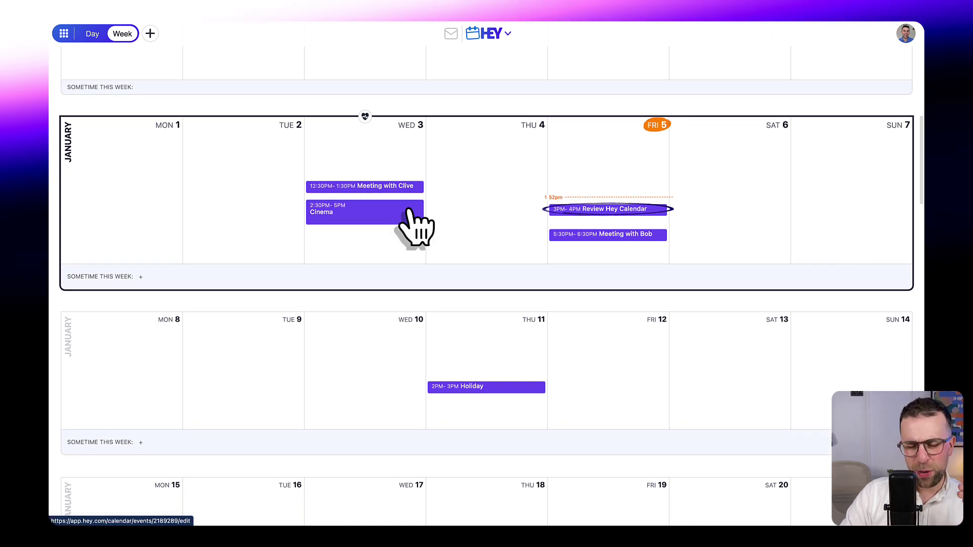
click(456, 190)
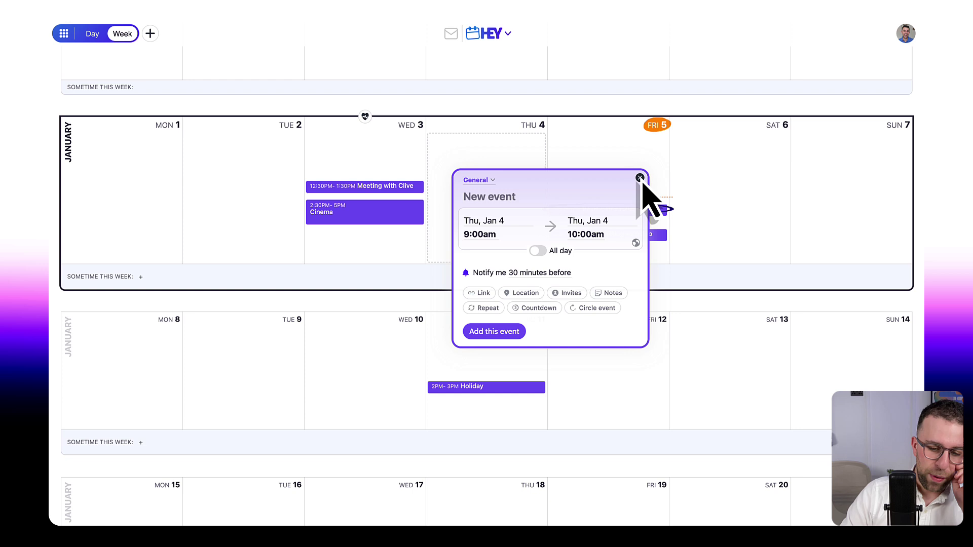
click(538, 250)
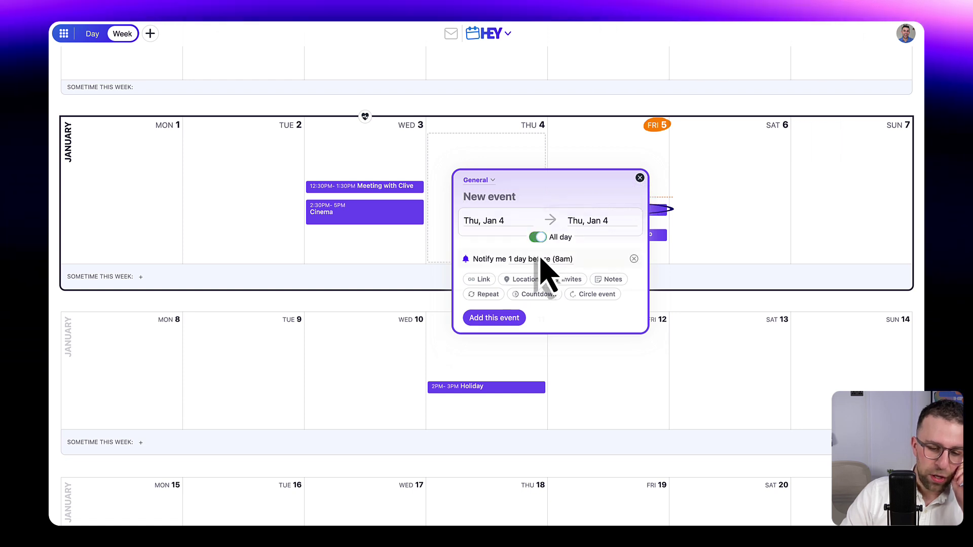
click(537, 237)
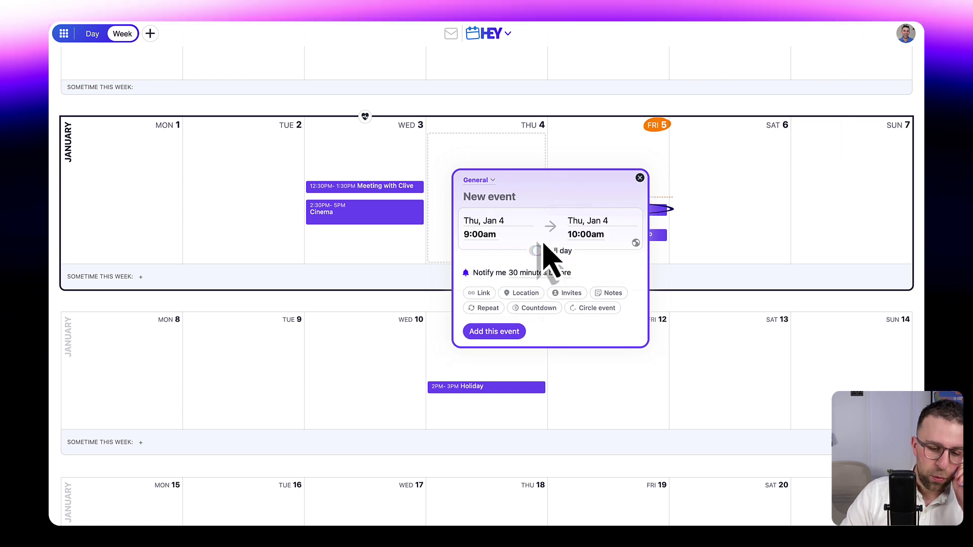
click(635, 257)
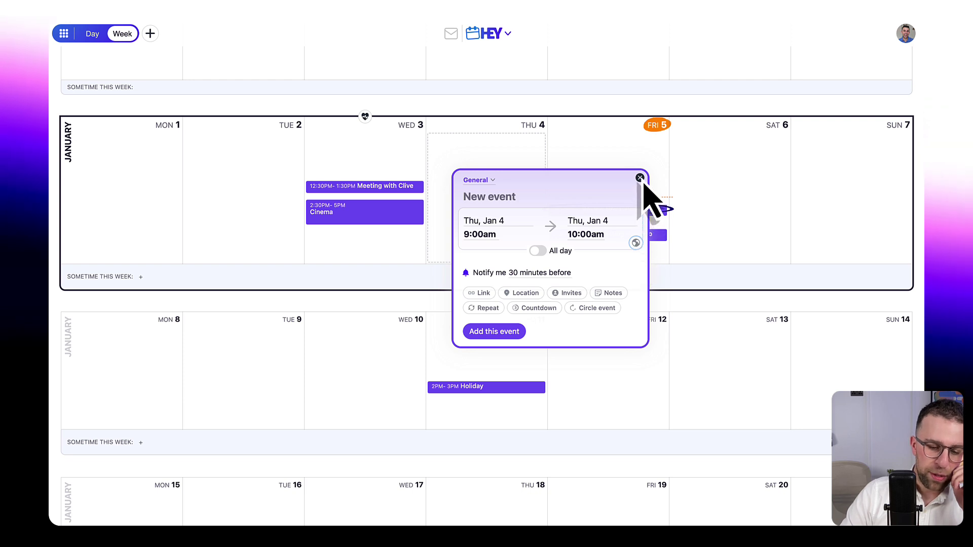
click(640, 178)
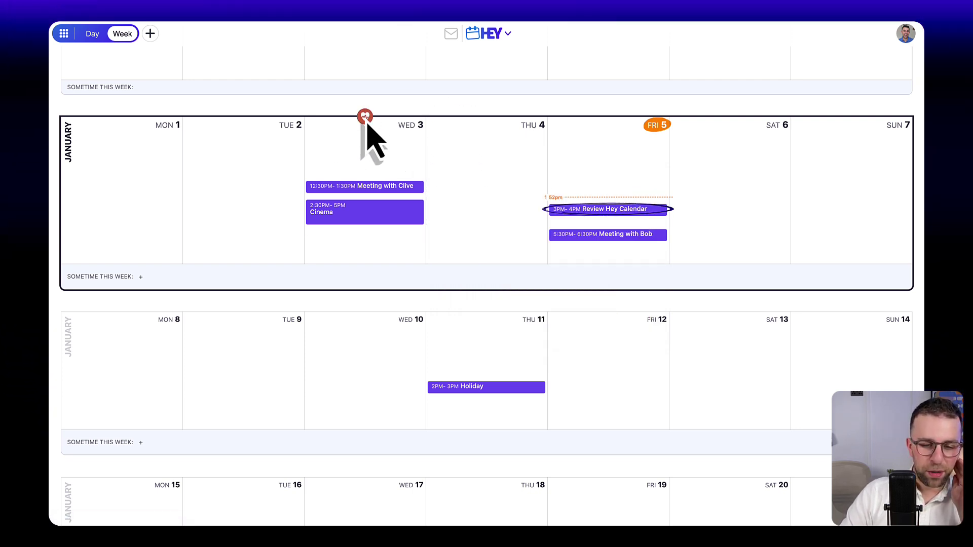
Step: Go to Habits and open the Cardio habit's settings, scheduled Mondays and Wednesdays
click(498, 36)
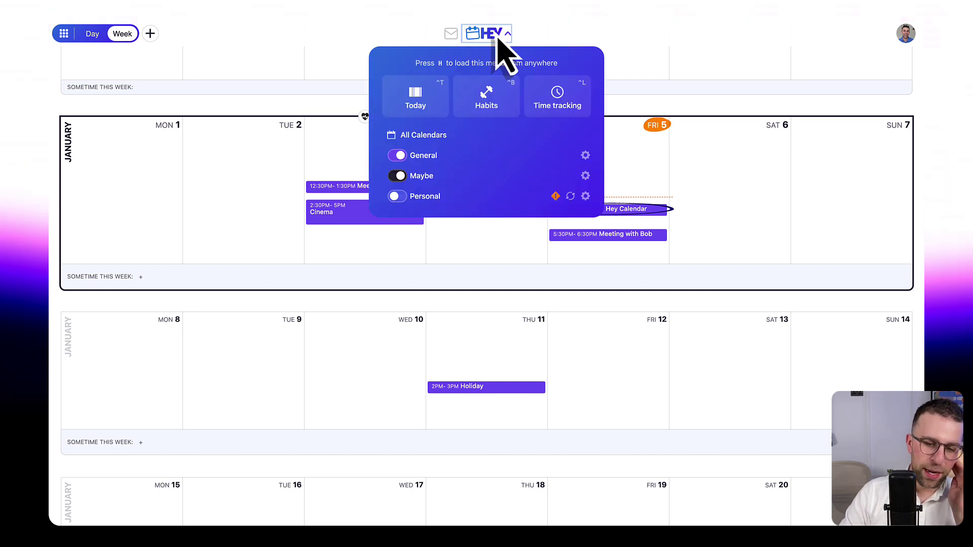
click(494, 103)
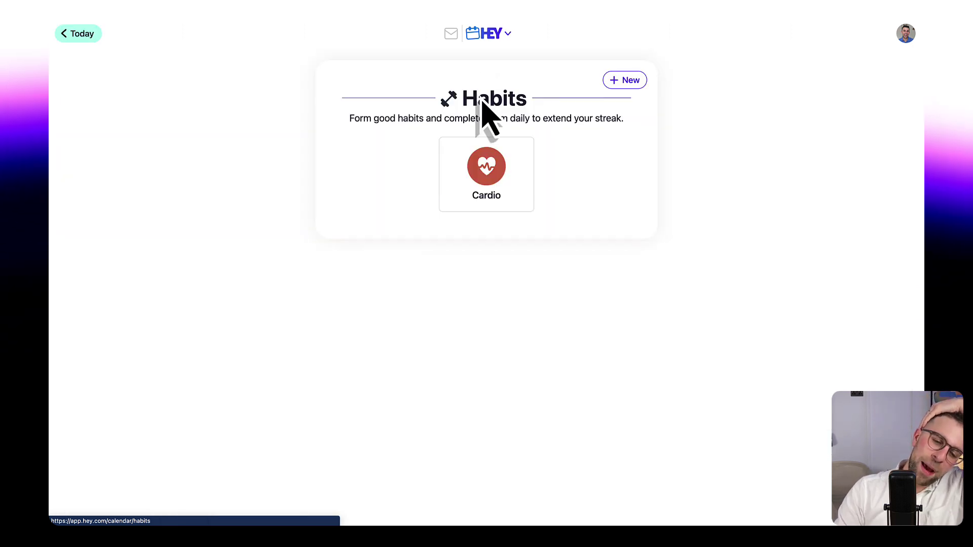
click(492, 188)
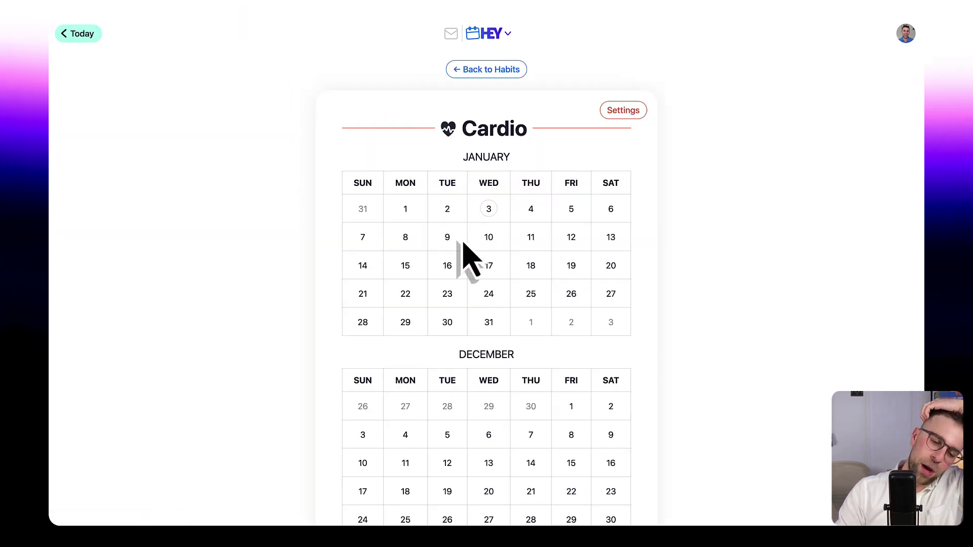
scroll(463, 243, down, 3)
scroll(463, 243, up, 3)
click(633, 113)
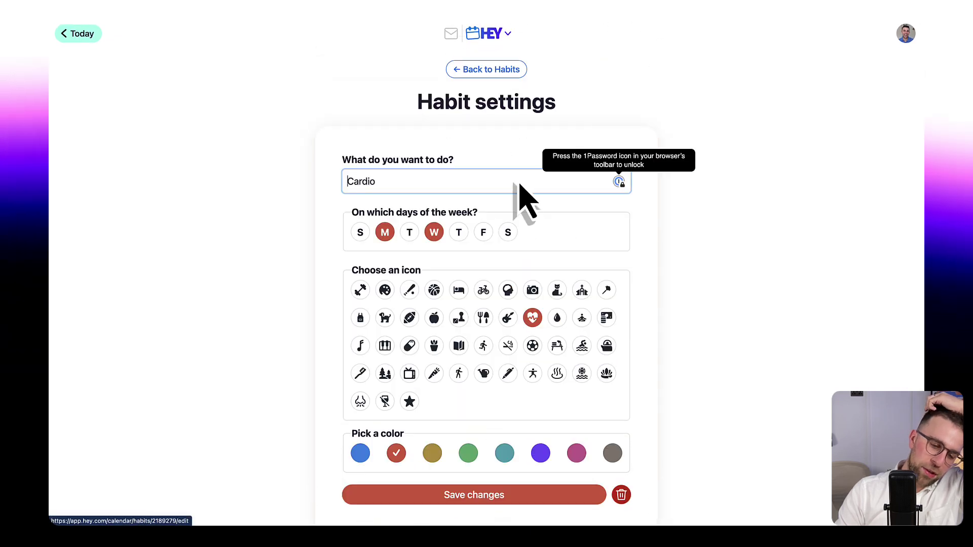
scroll(522, 200, down, 2)
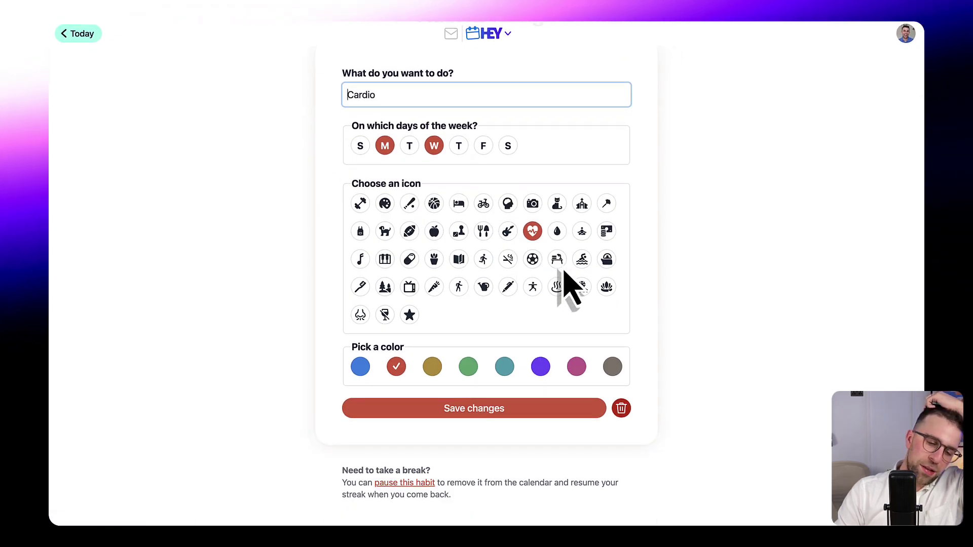
scroll(503, 402, up, 2)
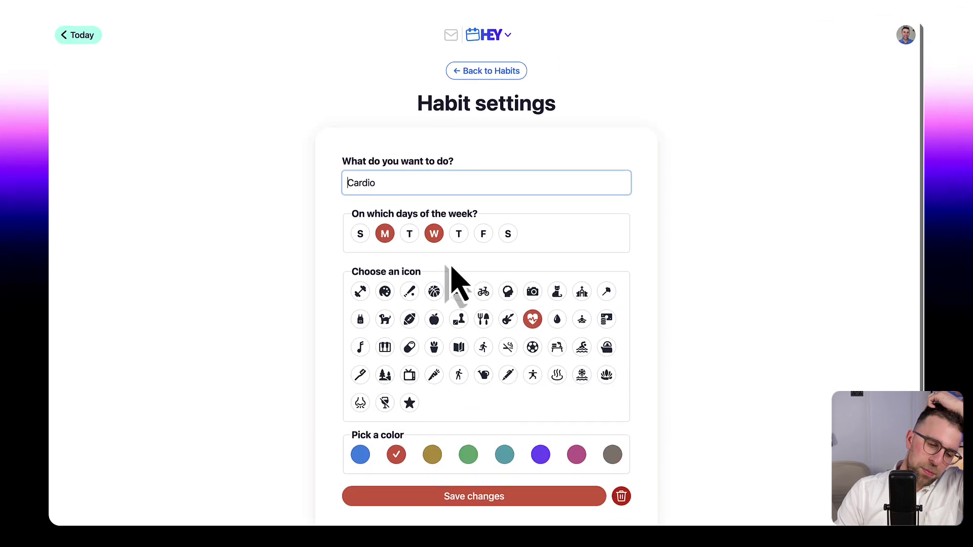
Step: Leave Cardio settings for the habits list, then today's view, switching Week and back to Day
scroll(471, 400, down, 2)
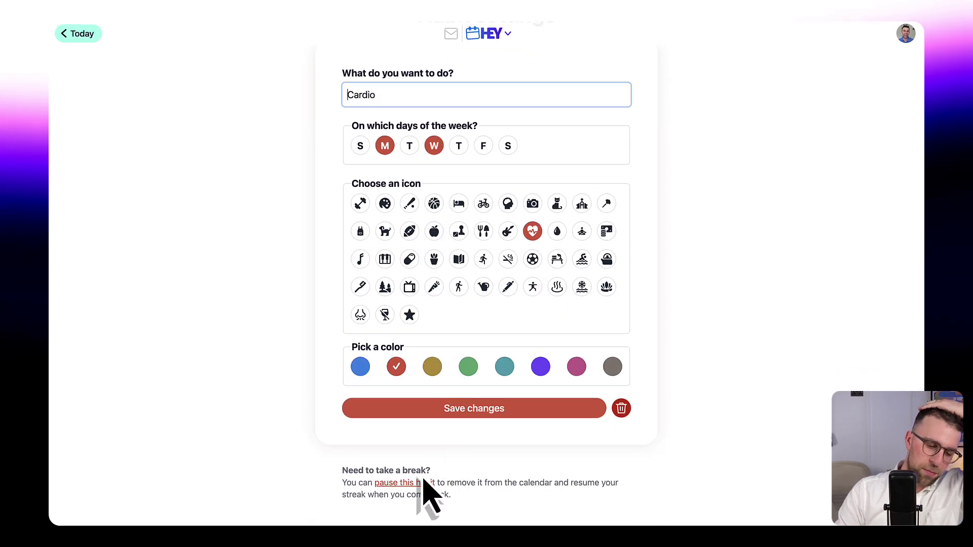
scroll(446, 406, up, 2)
click(501, 82)
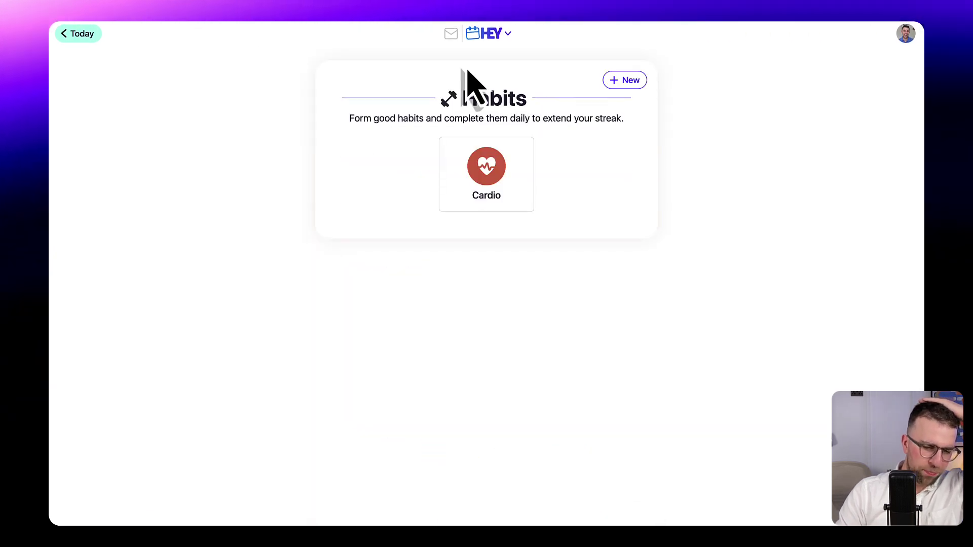
click(75, 34)
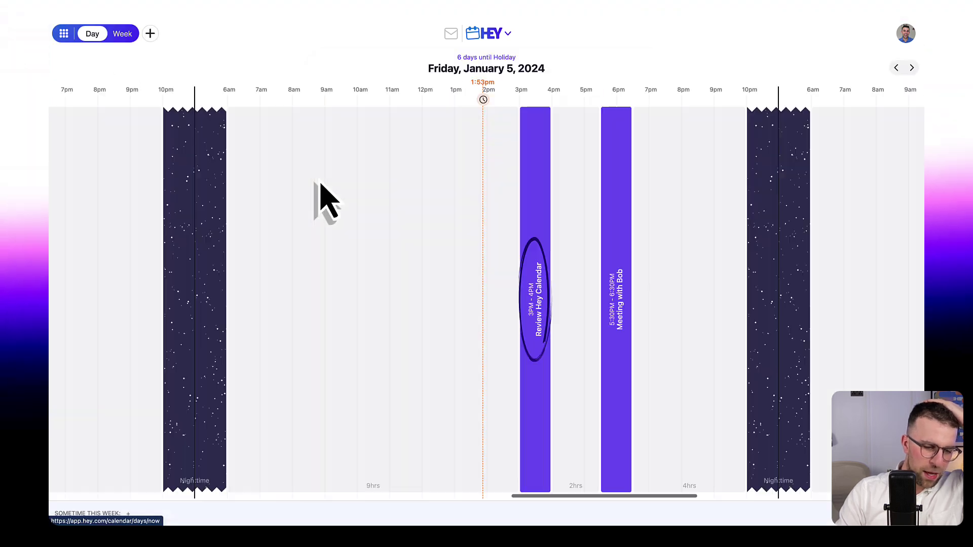
click(122, 34)
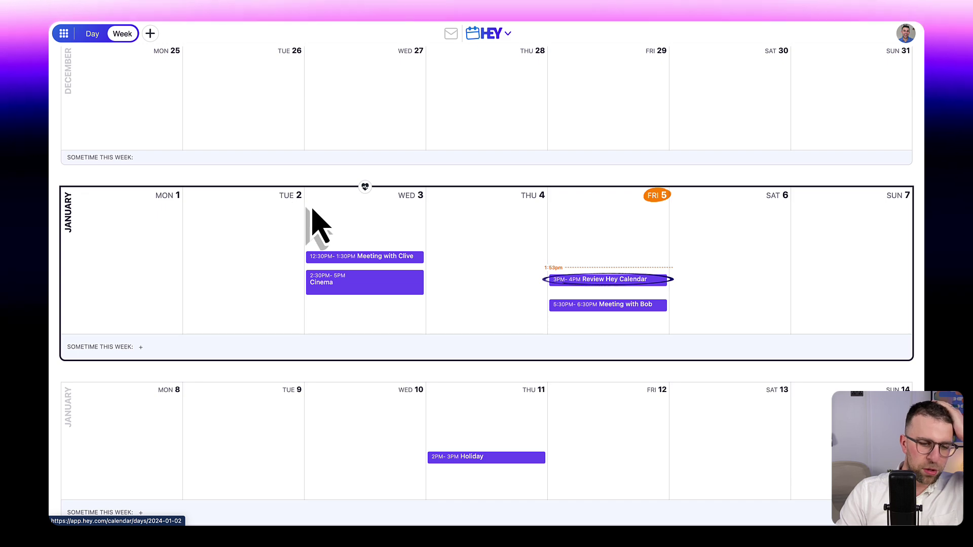
click(92, 34)
Step: Scroll the day timeline, check Cardio's 2-day streak on Habits, then return to Friday's day view
scroll(304, 136, left, 15)
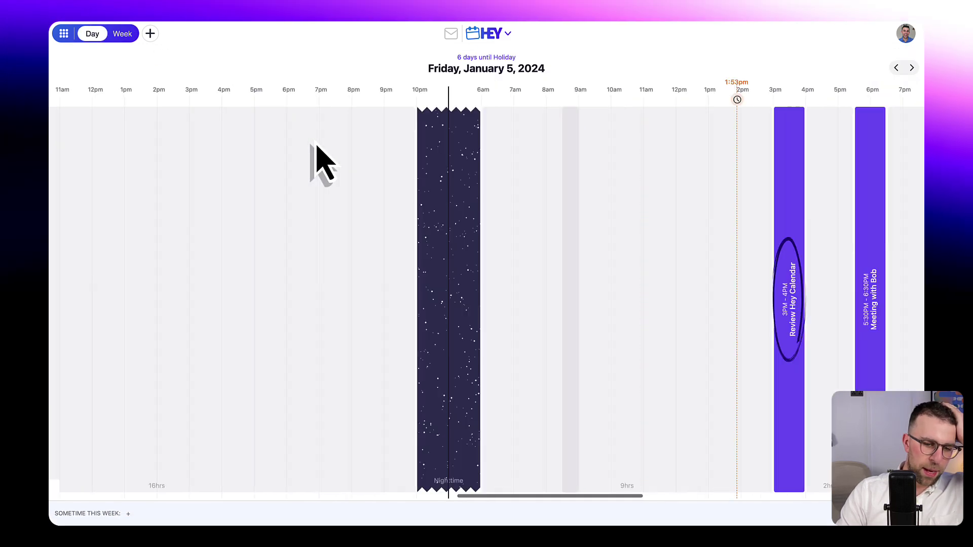
scroll(319, 157, right, 10)
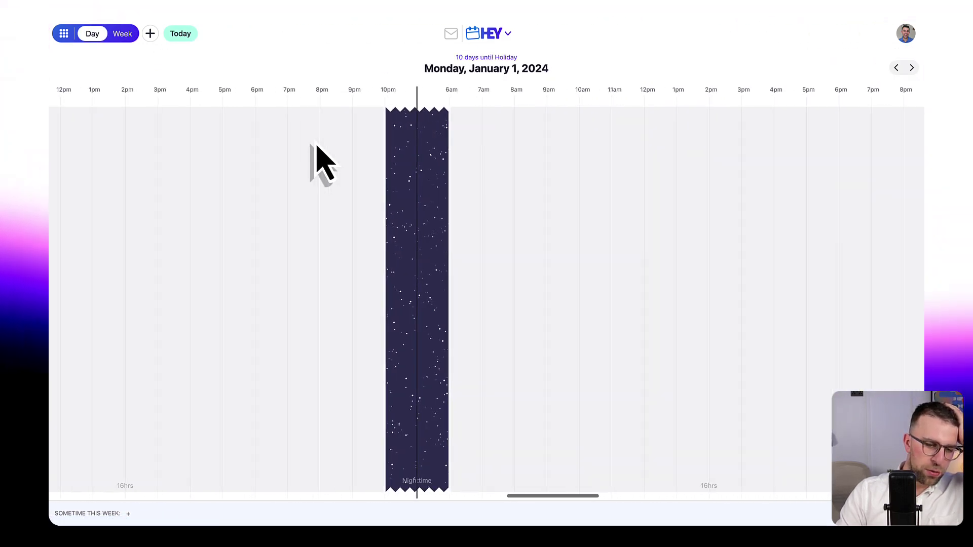
scroll(428, 152, right, 5)
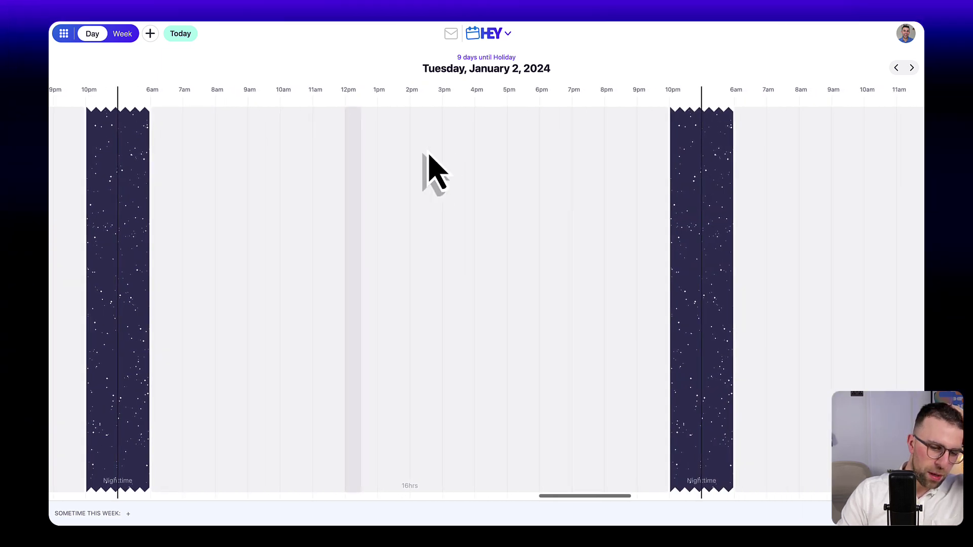
scroll(428, 158, right, 10)
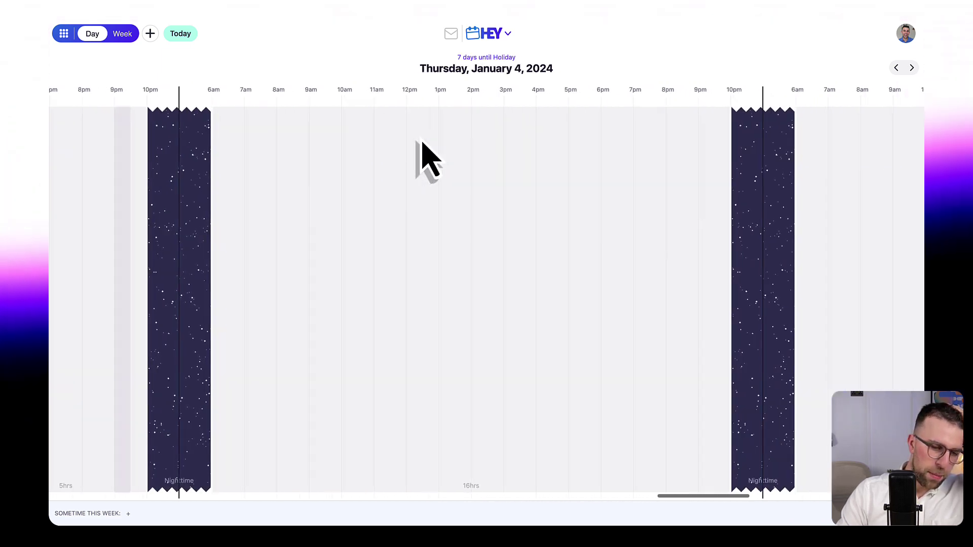
scroll(428, 158, left, 10)
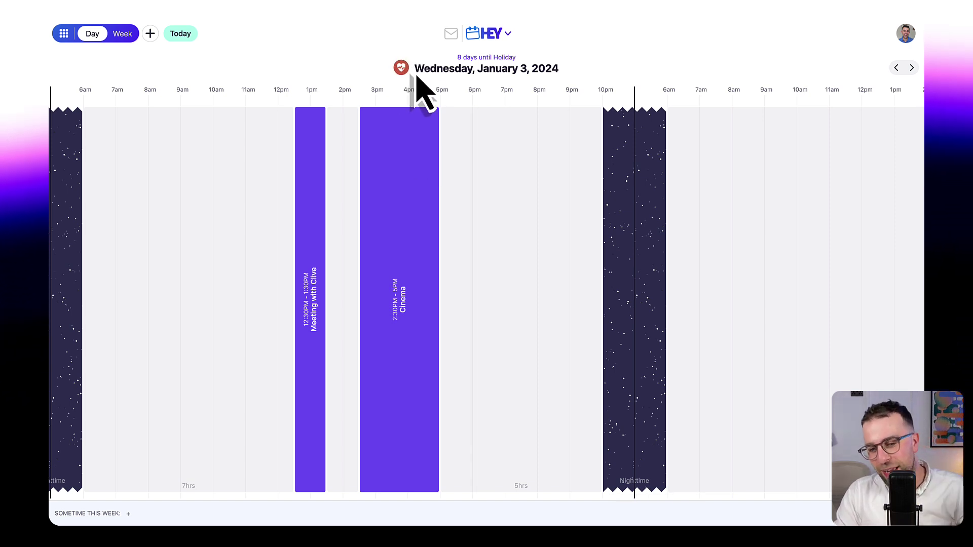
click(501, 31)
click(484, 98)
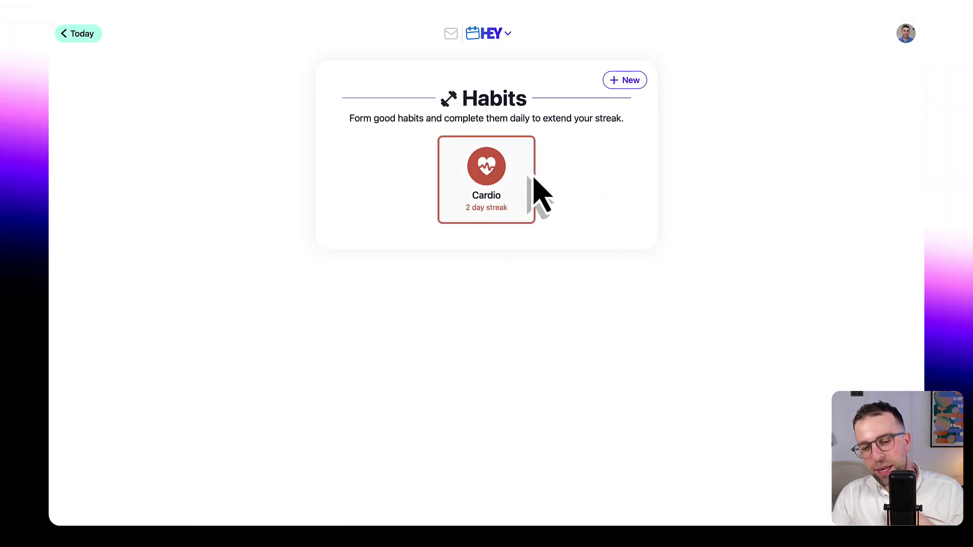
click(488, 34)
click(439, 95)
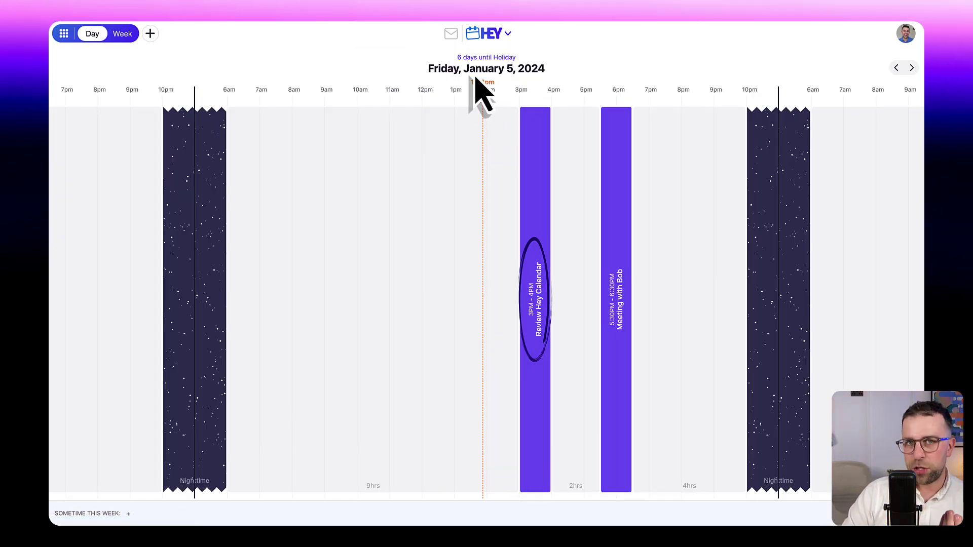
Step: Check the Time tracking page's options for tracking new time, then return to today's view
click(500, 34)
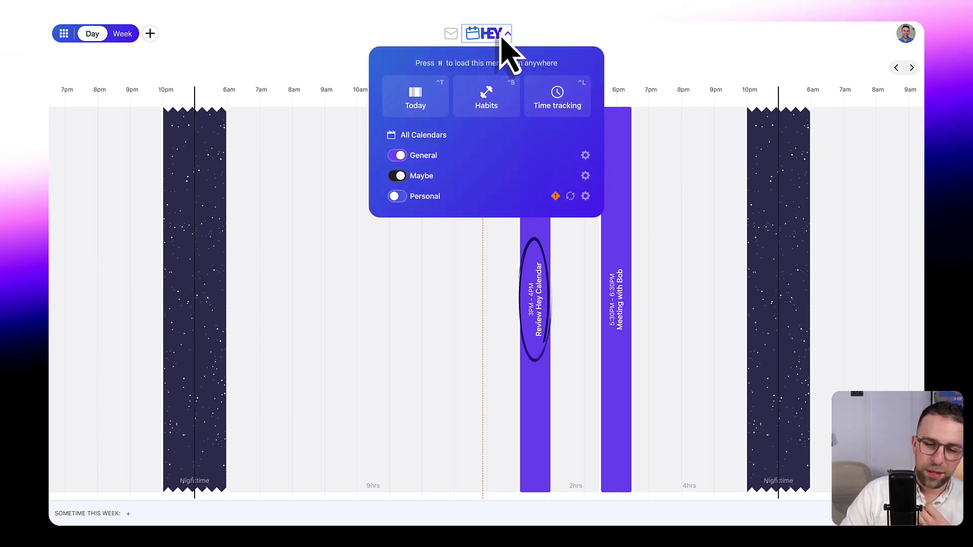
click(540, 97)
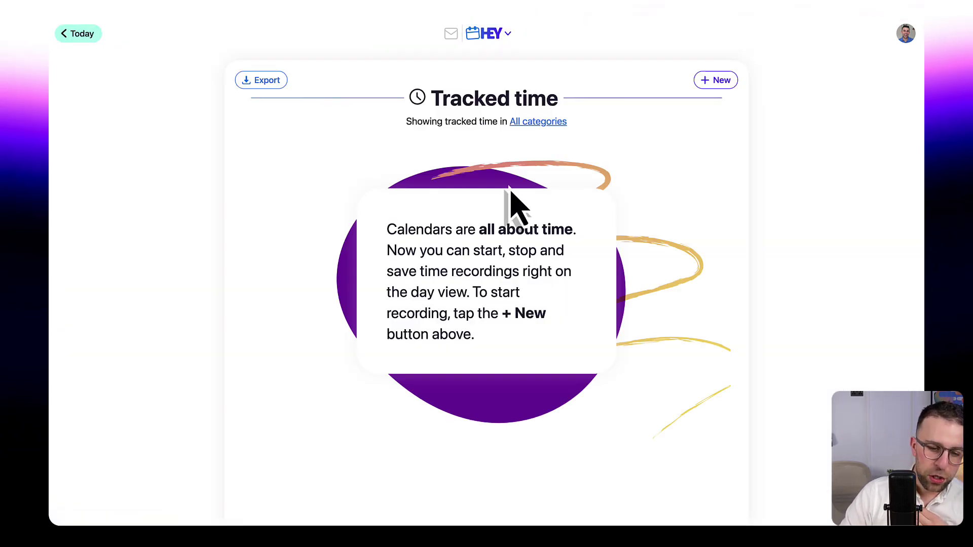
click(716, 86)
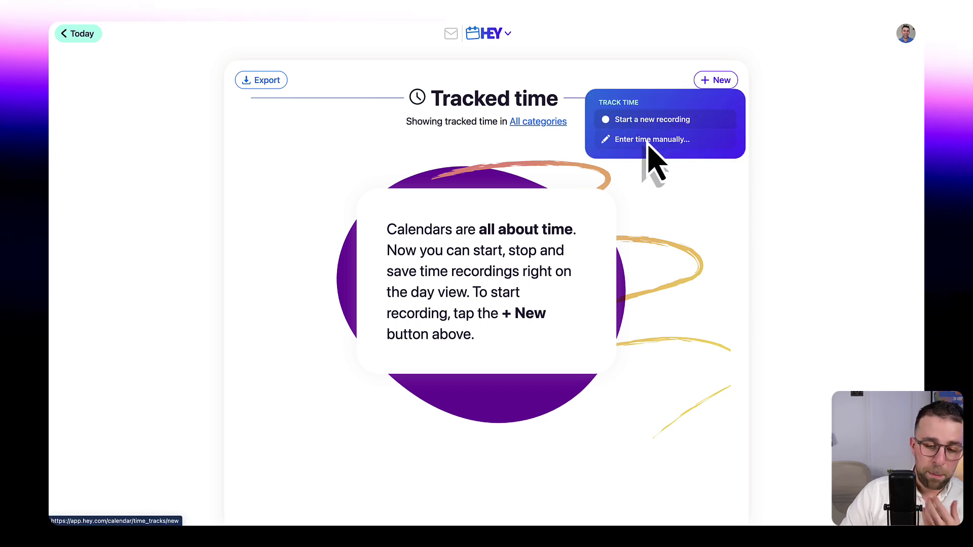
click(490, 39)
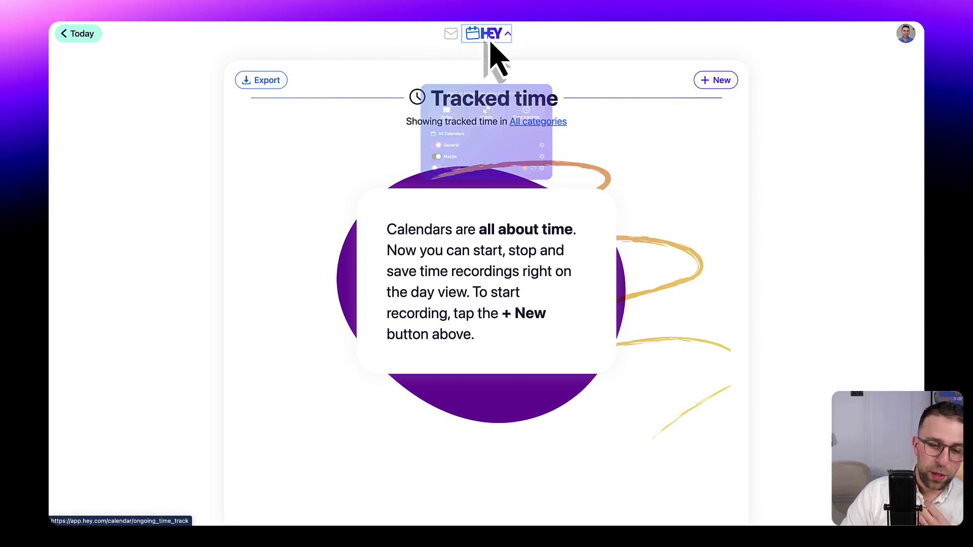
click(443, 99)
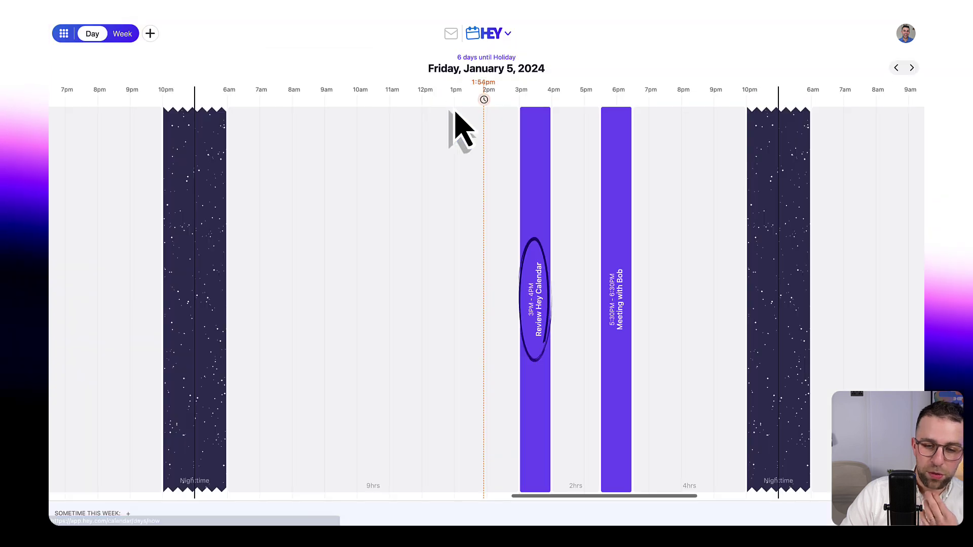
Step: Record a short timed entry starting at 1:54pm and save it under Reviews
click(488, 109)
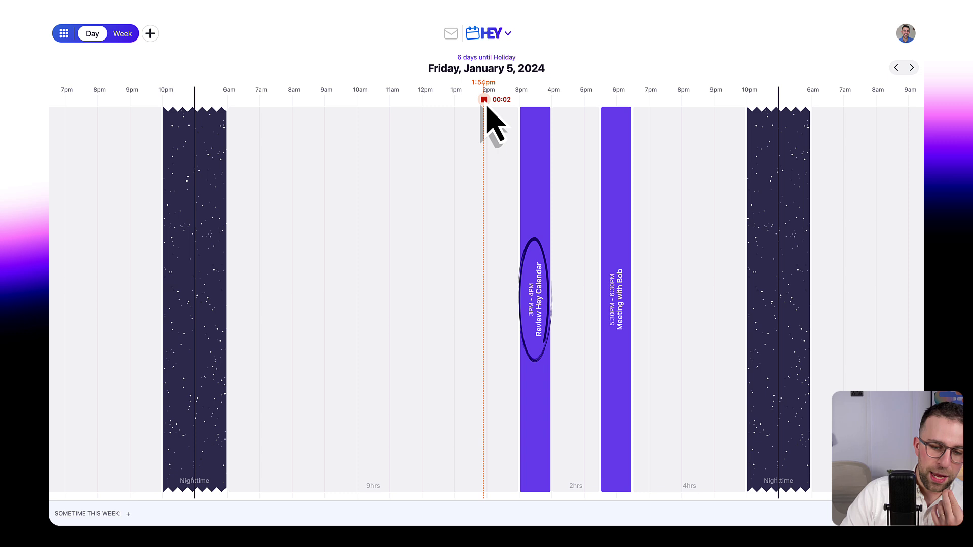
click(487, 107)
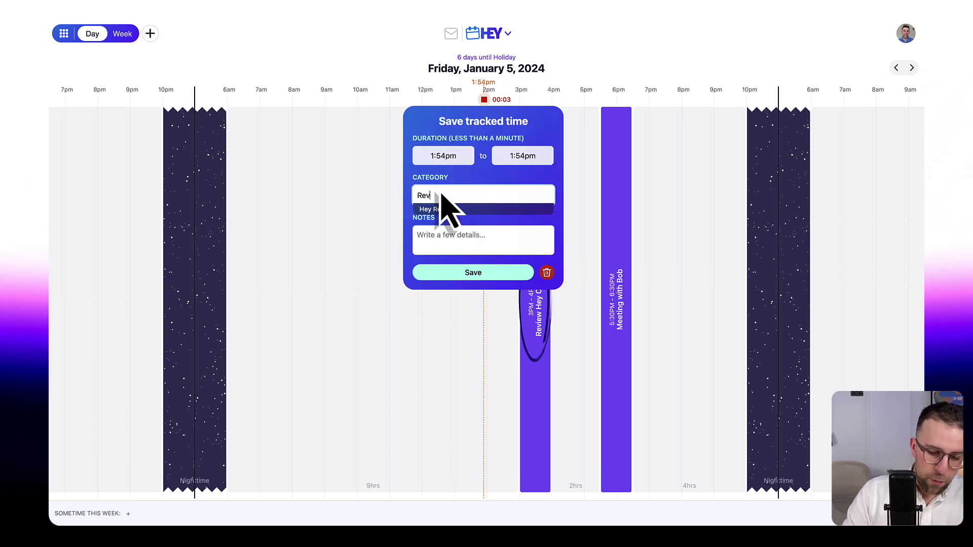
click(463, 272)
Step: Change the Jan 5 Reviews entry's end time to 4:00pm, totalling 2 hrs 6 min
click(503, 36)
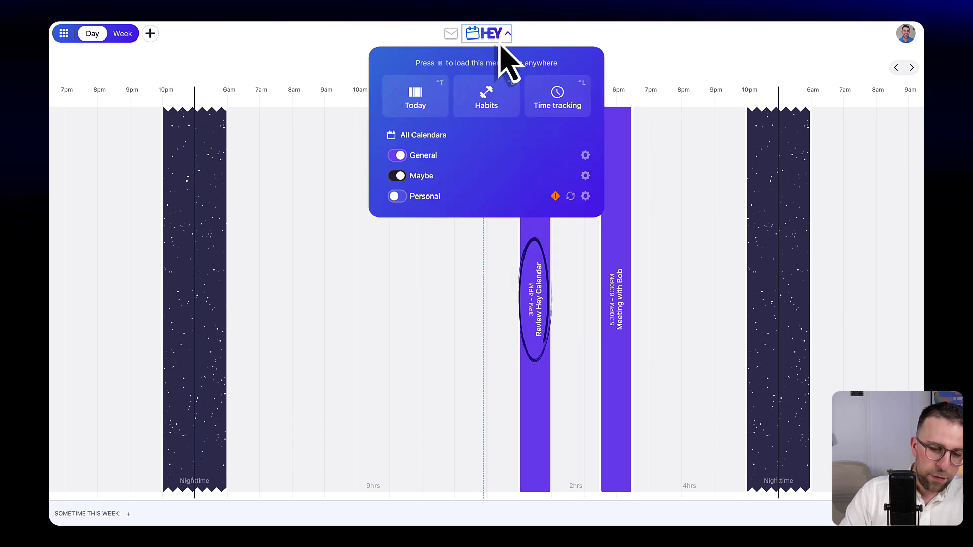
click(556, 101)
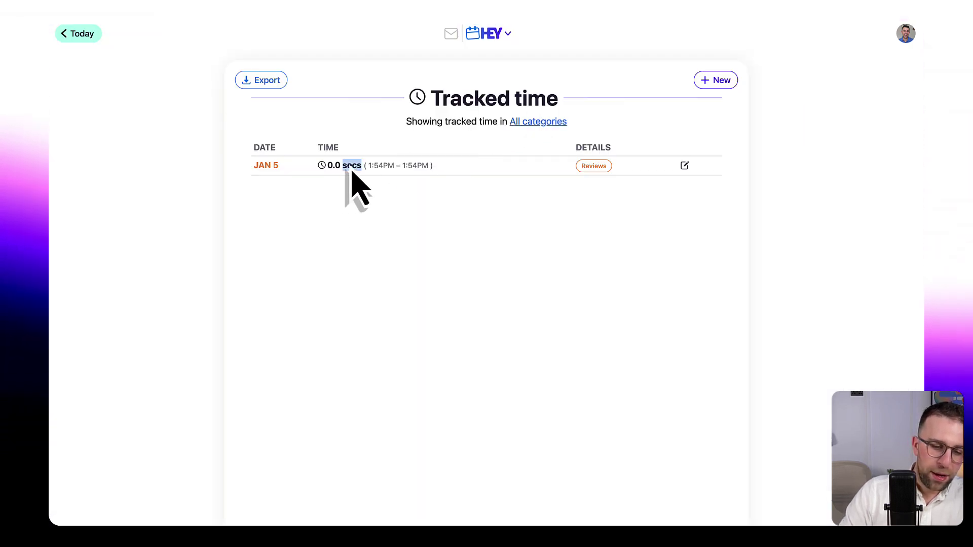
click(685, 167)
click(741, 223)
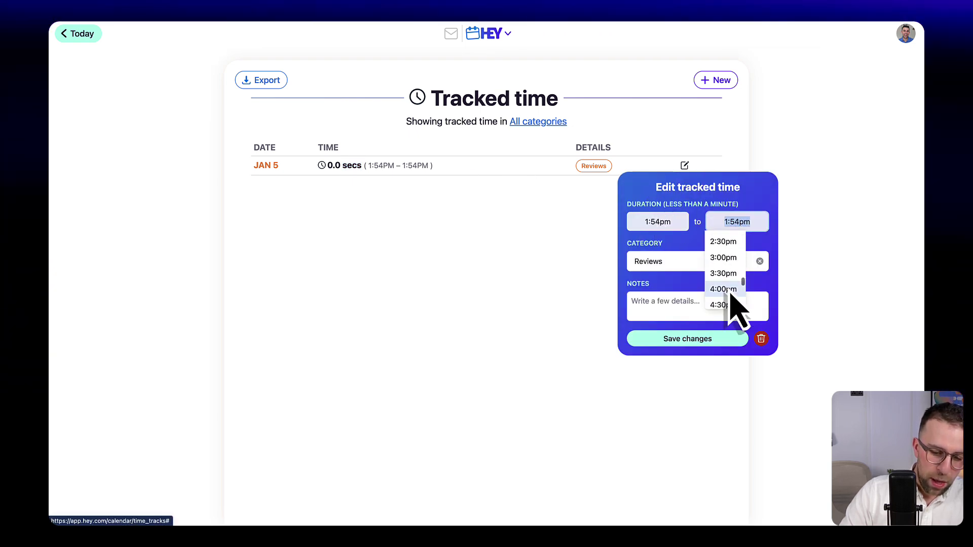
click(729, 291)
click(695, 340)
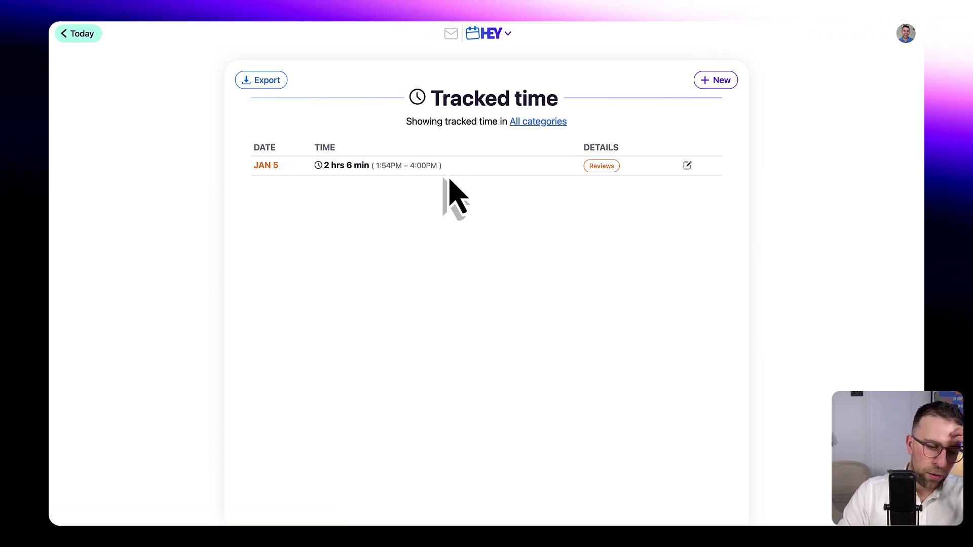
Step: Return to today's day view and inspect the Reviews entry on the timeline
click(488, 33)
click(424, 101)
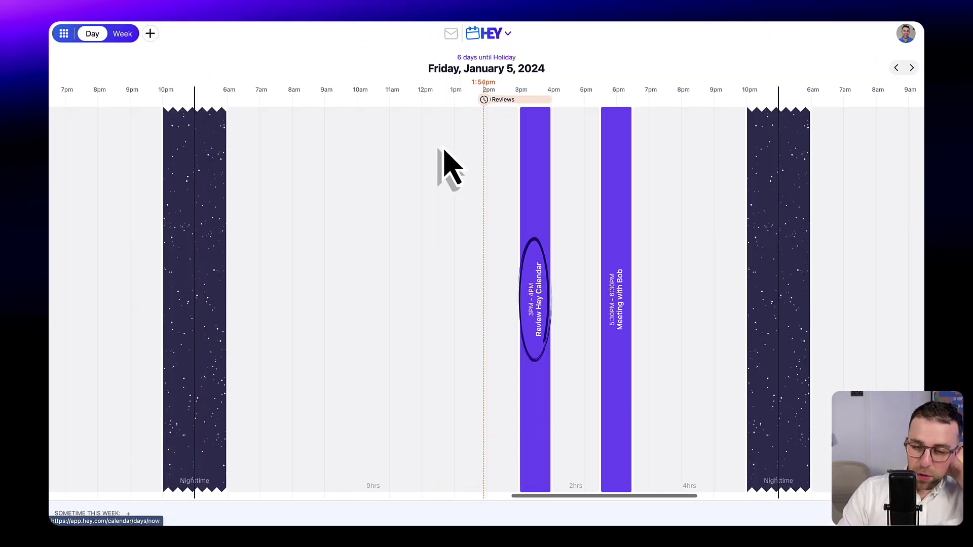
click(527, 101)
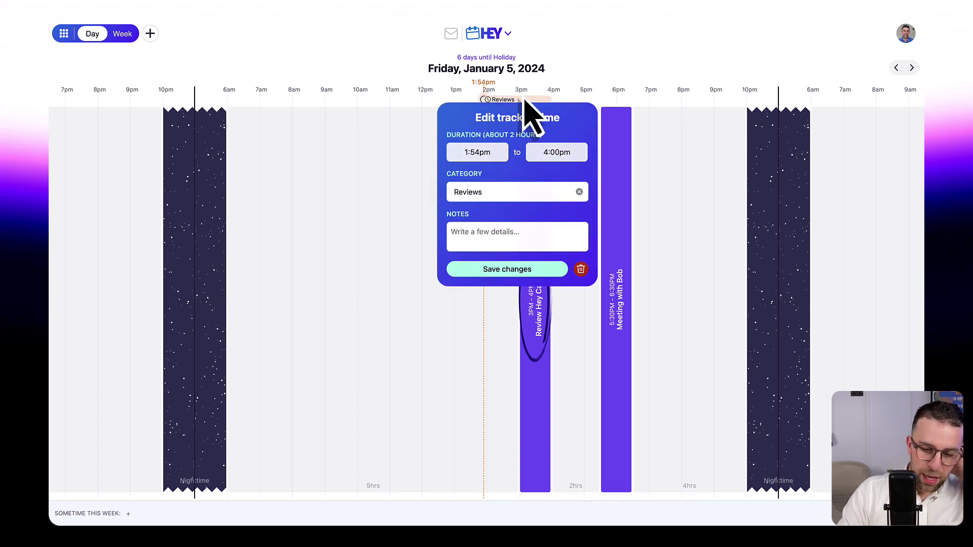
click(417, 249)
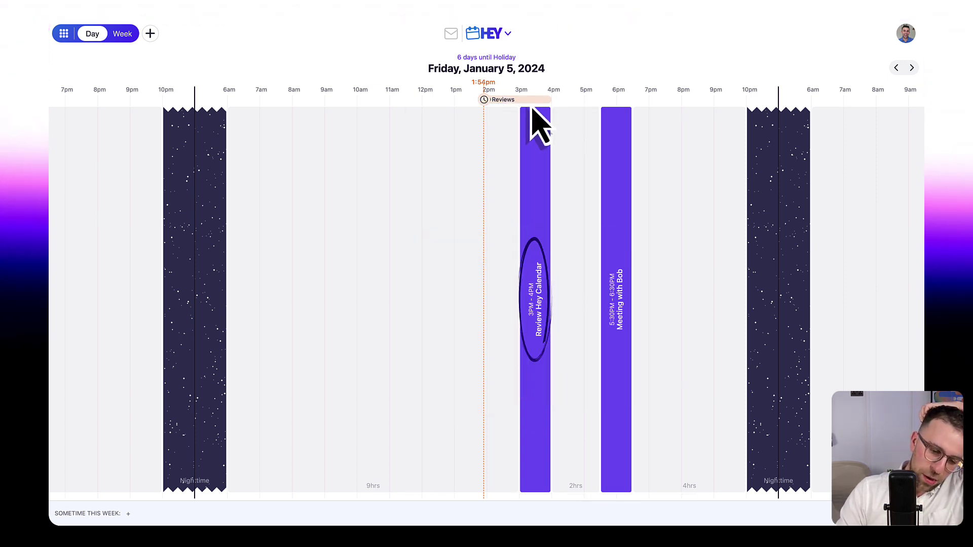
Step: Dismiss a stray 1pm event draft and expand Friday evening's 10pm–6am nighttime block
drag(515, 106, 478, 98)
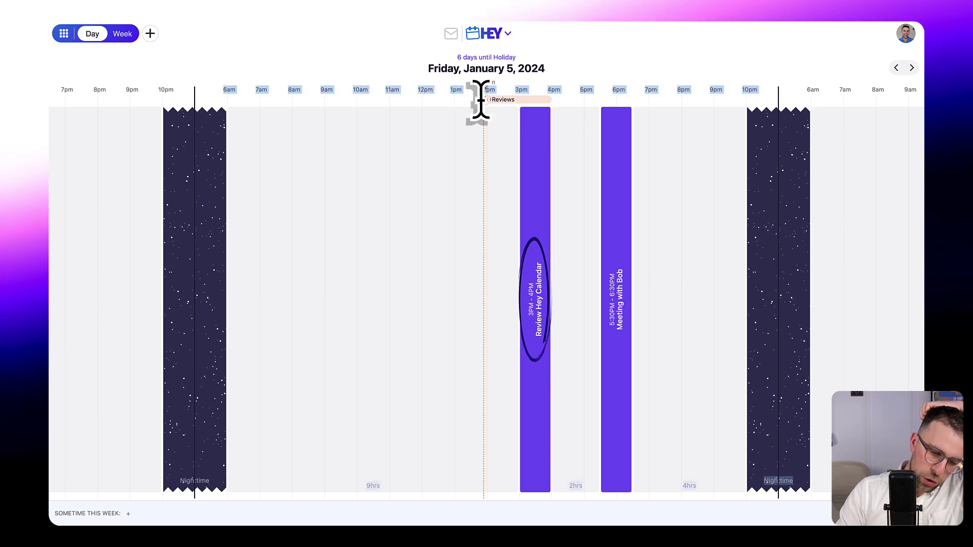
click(469, 133)
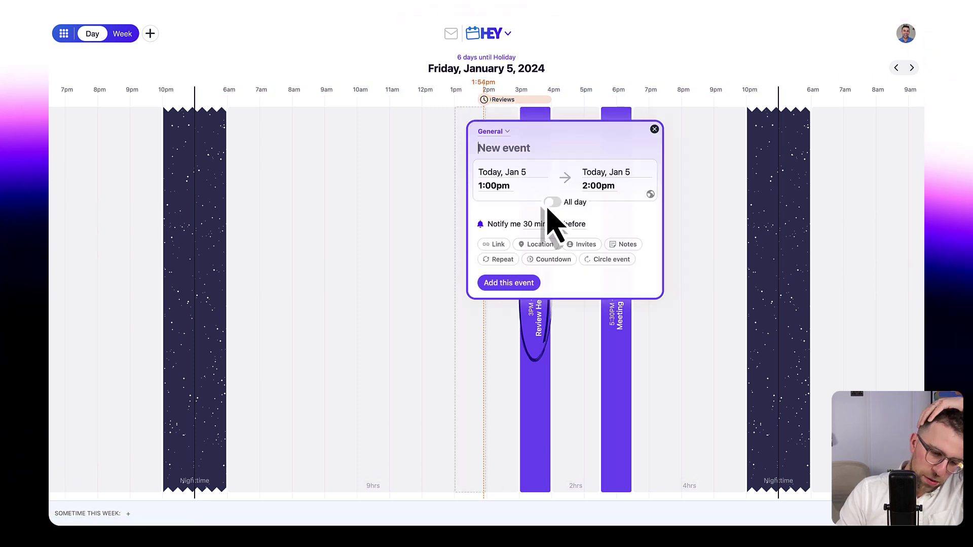
click(655, 129)
scroll(653, 167, right, 3)
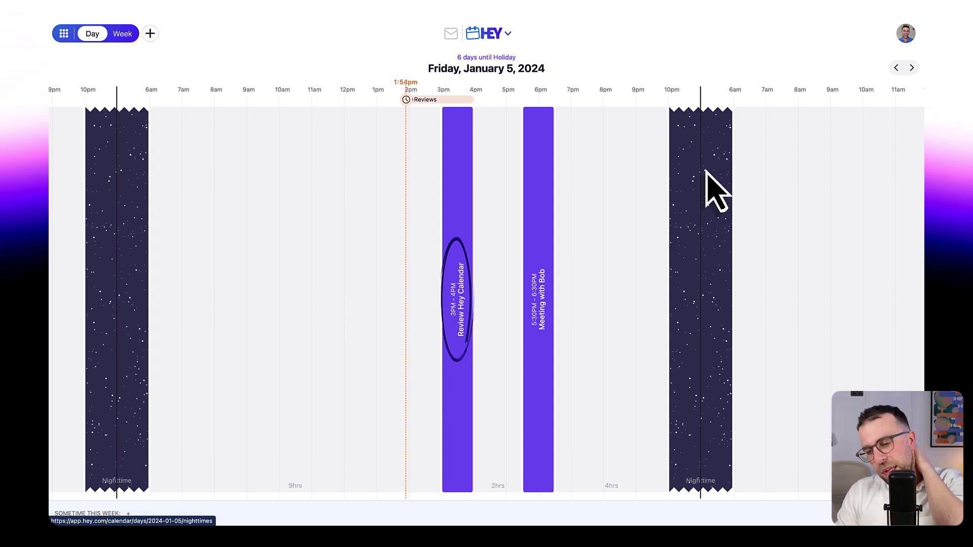
click(702, 285)
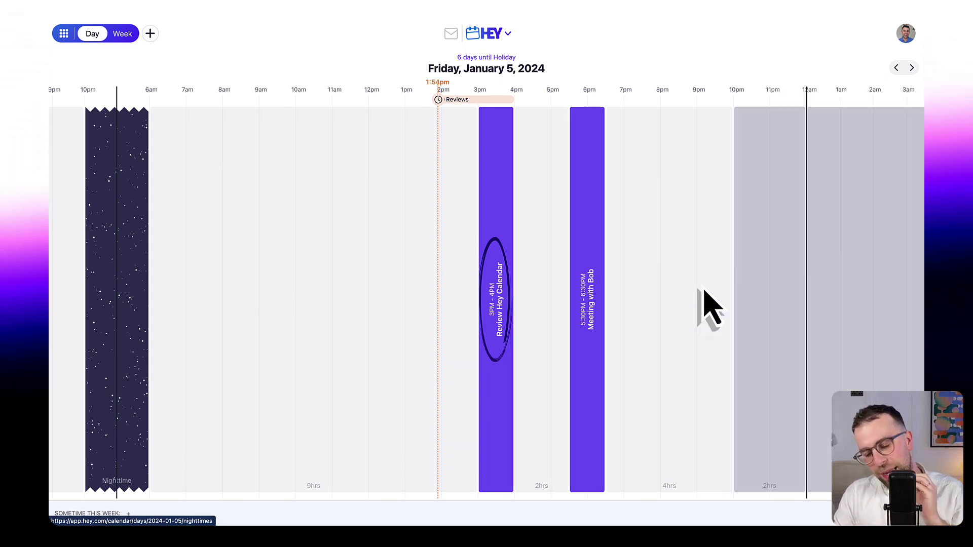
scroll(821, 266, right, 5)
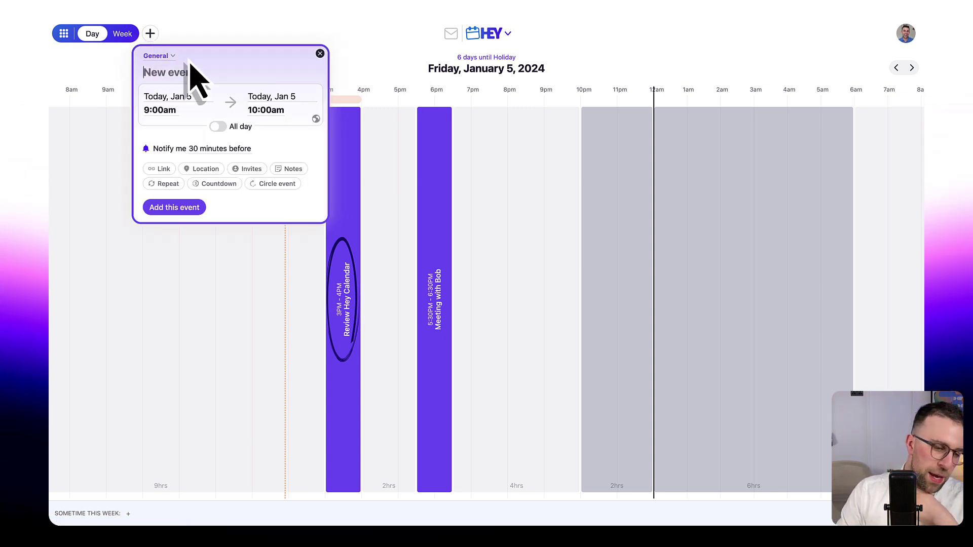
Step: Switch to week view and create an all-day circled 'Party' event on Mon 8
click(150, 34)
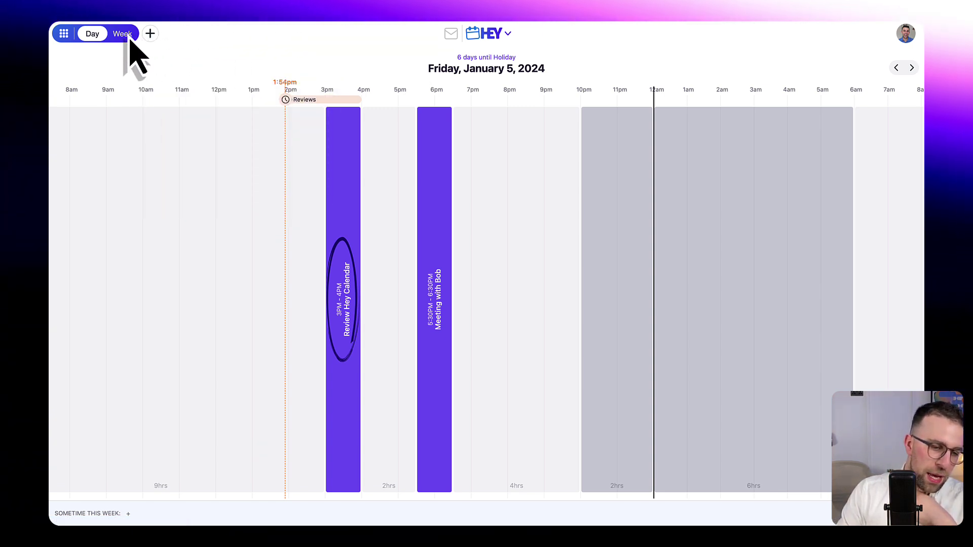
click(125, 34)
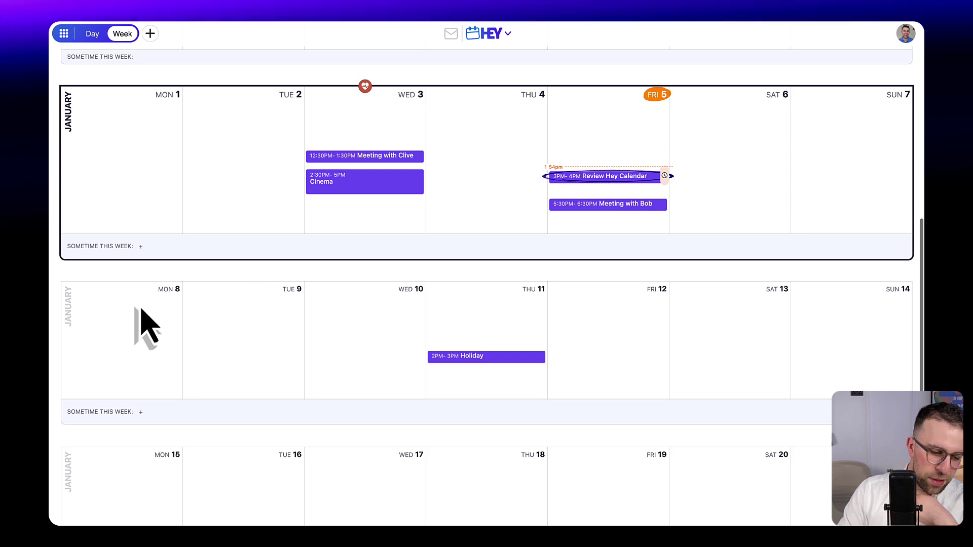
click(134, 345)
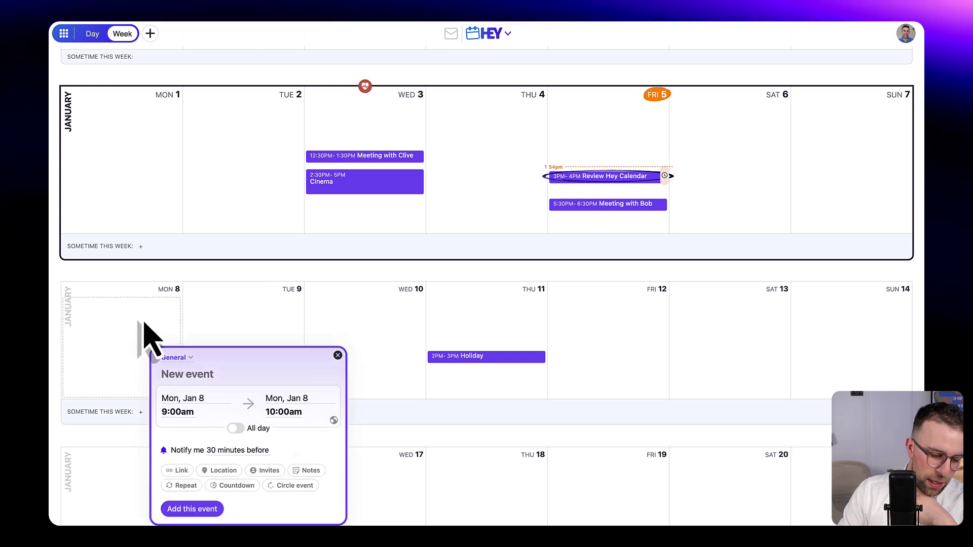
click(162, 330)
click(143, 351)
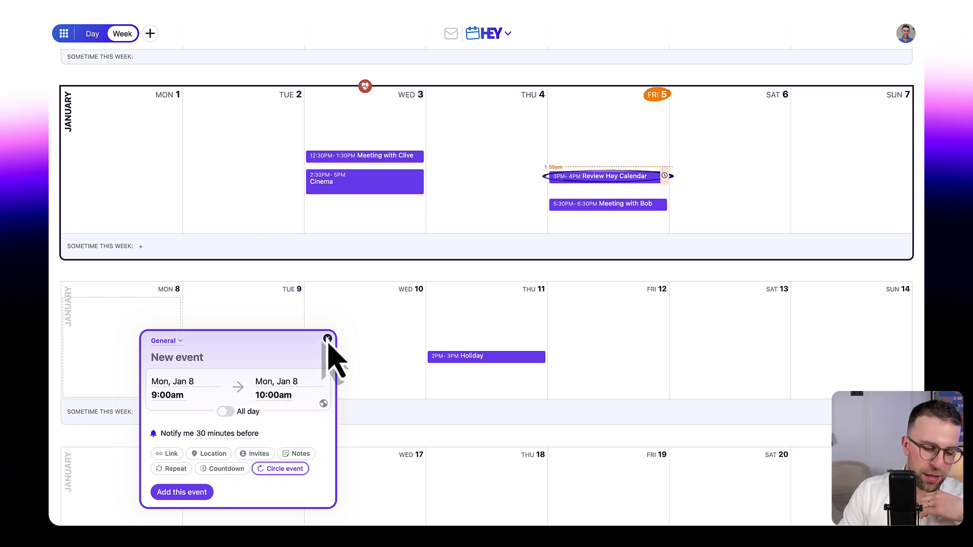
click(225, 411)
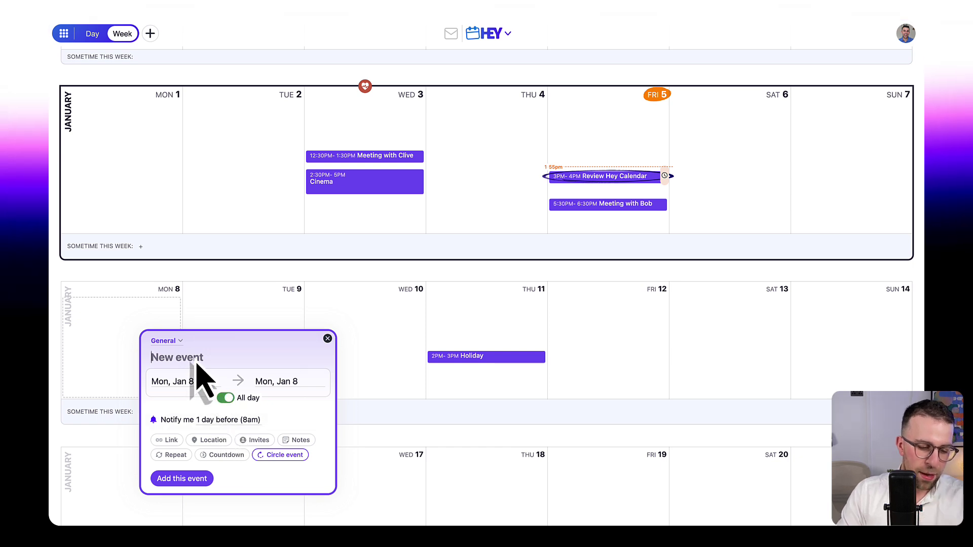
click(183, 478)
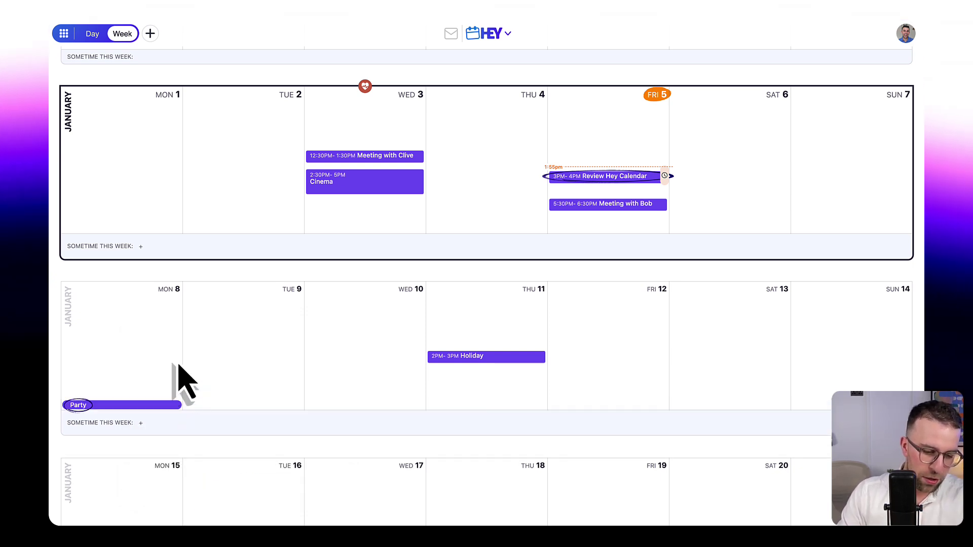
Step: Open and close the Party event's details, then check the week view
click(112, 412)
click(152, 364)
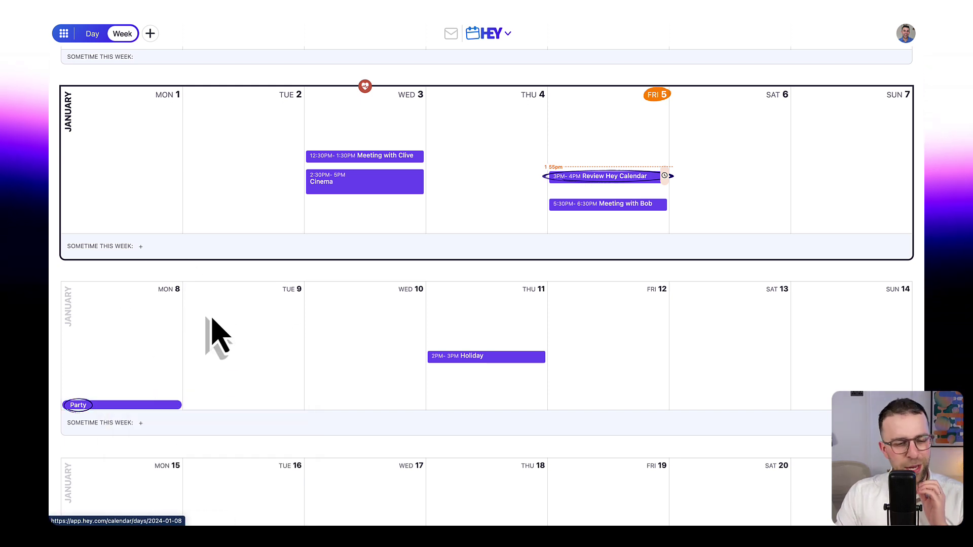
scroll(254, 324, down, 4)
scroll(281, 315, up, 4)
scroll(281, 314, down, 1)
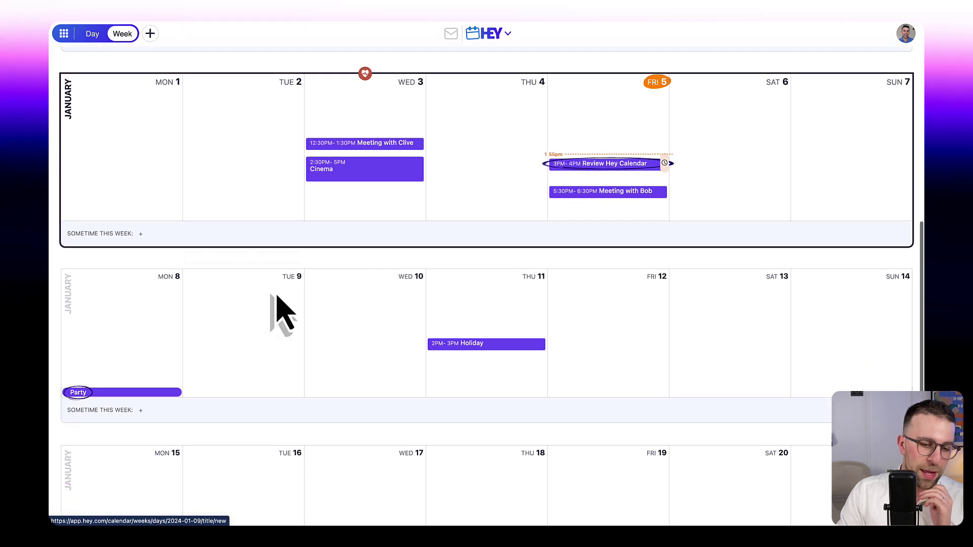
scroll(436, 217, up, 3)
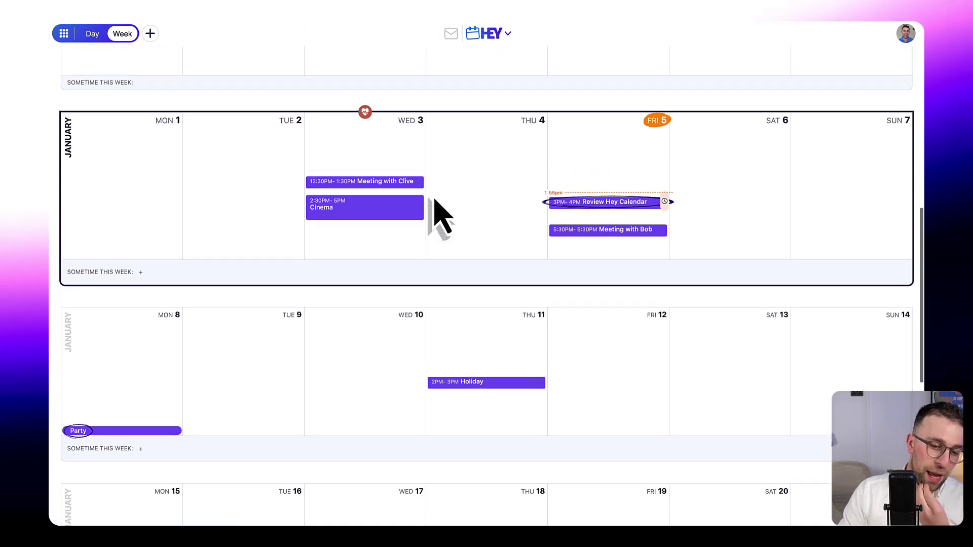
Step: Review the Personal calendar's auto-refresh options unchanged, then return to today's day view
click(507, 38)
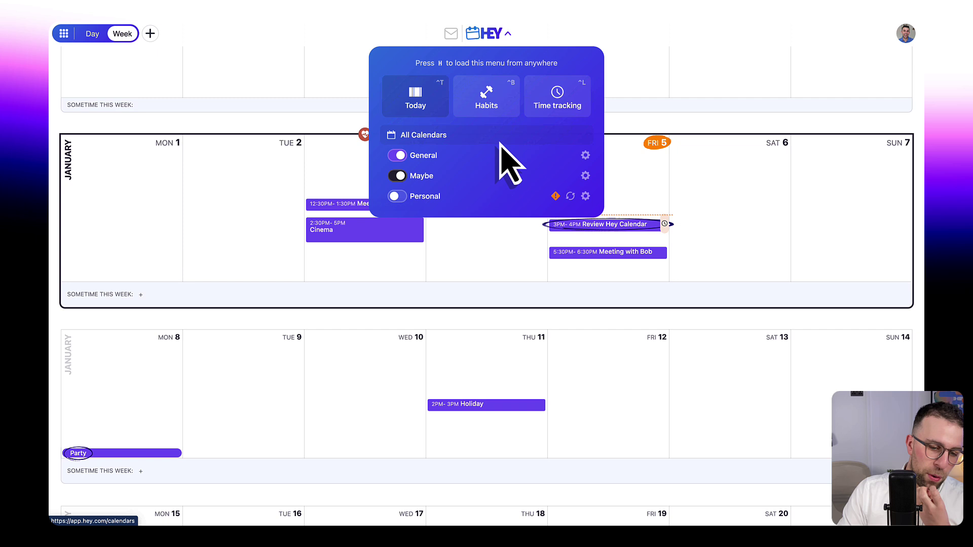
click(585, 196)
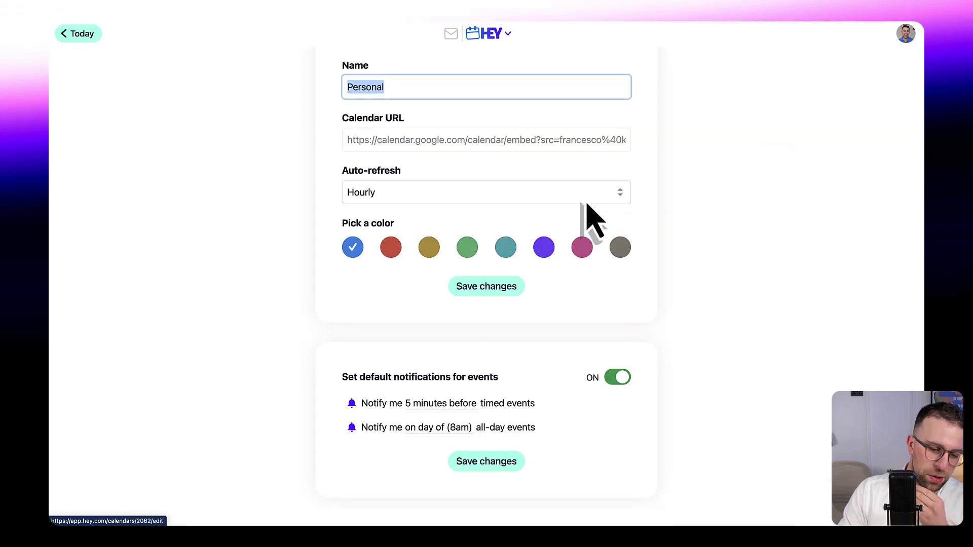
click(421, 197)
key(Escape)
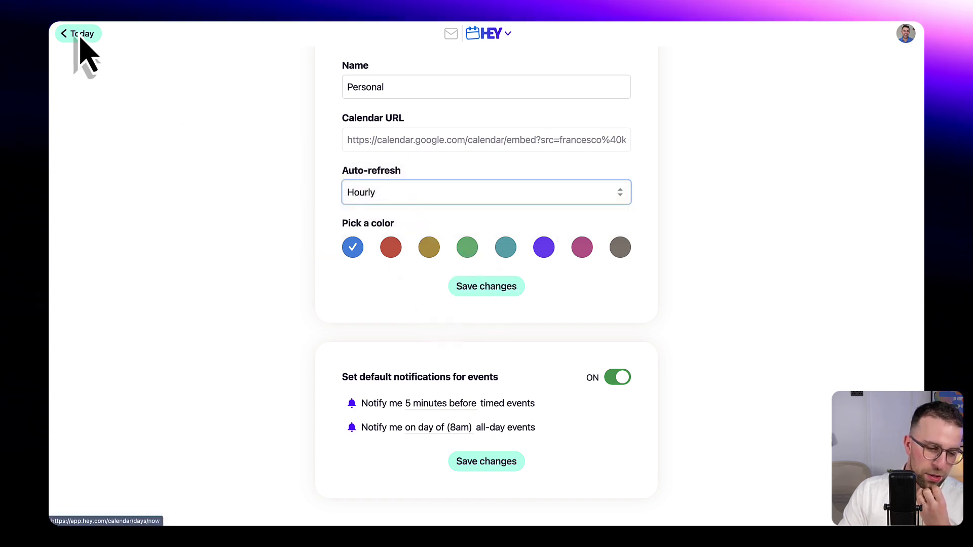
click(114, 65)
click(64, 36)
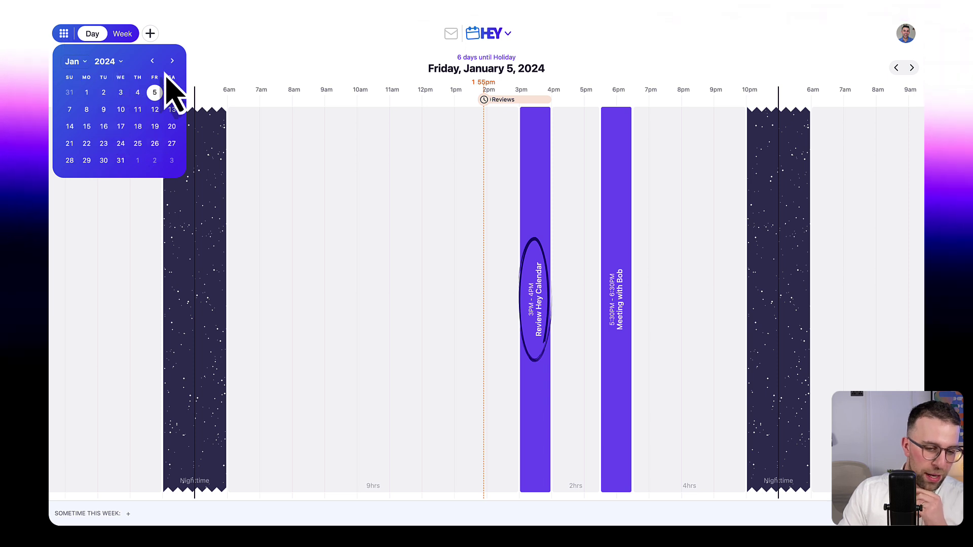
Step: View Accounts & Settings from the avatar, then go back to the January 5 day view
click(488, 35)
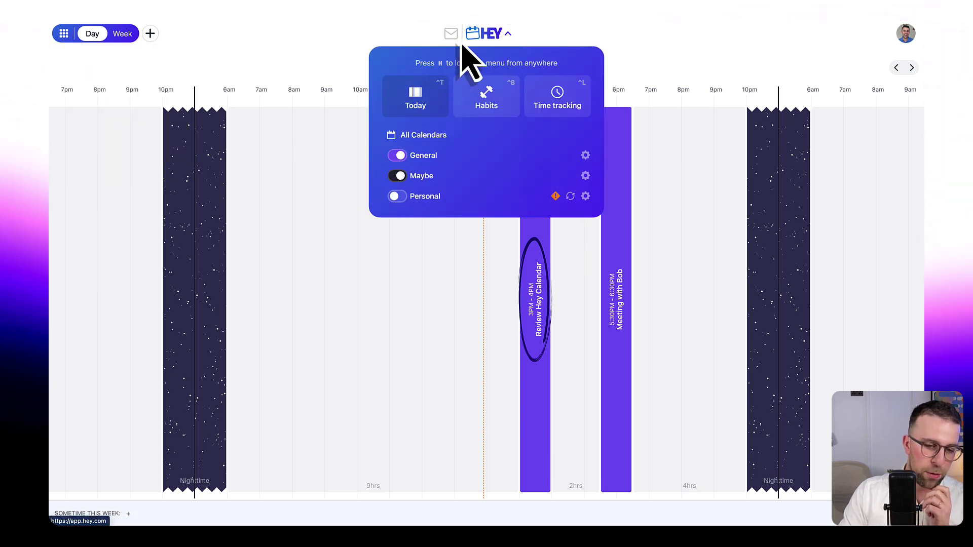
click(300, 54)
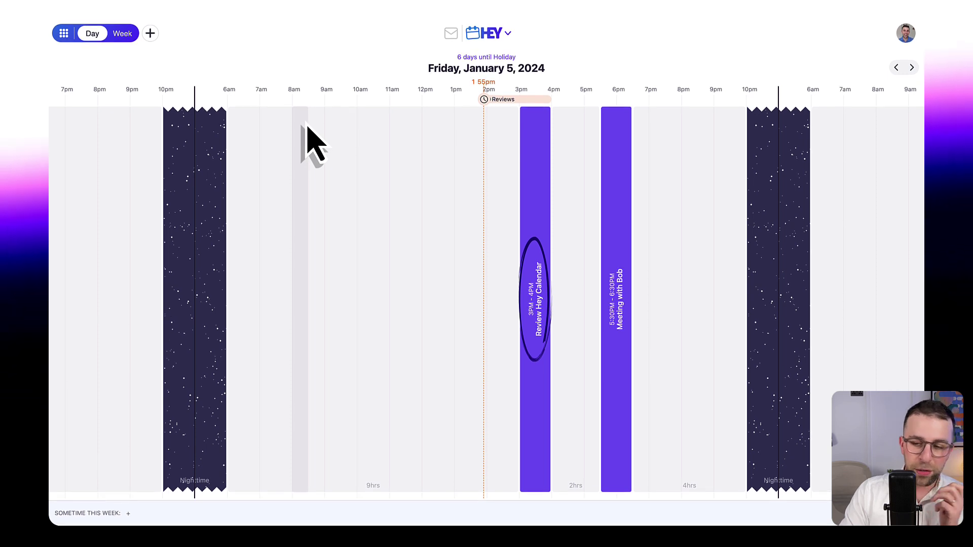
click(910, 40)
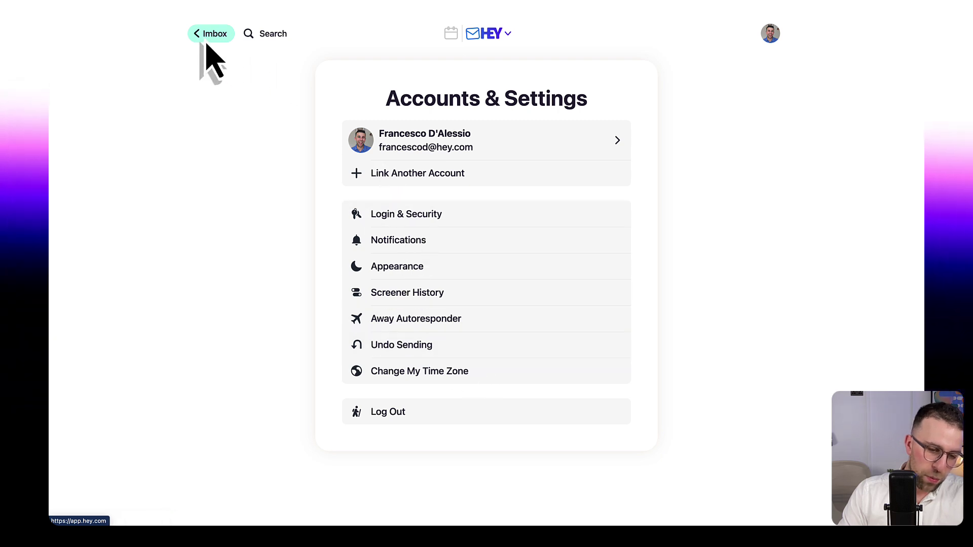
click(453, 40)
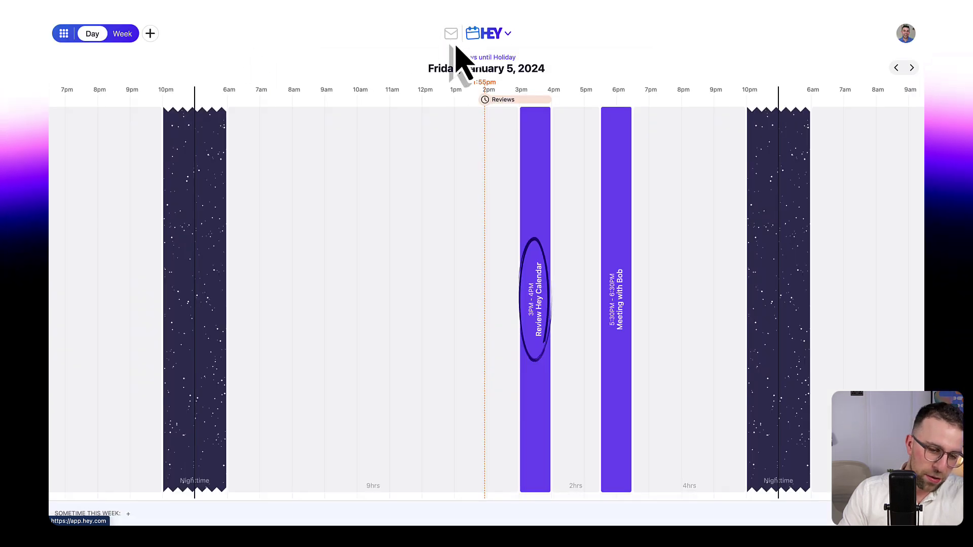